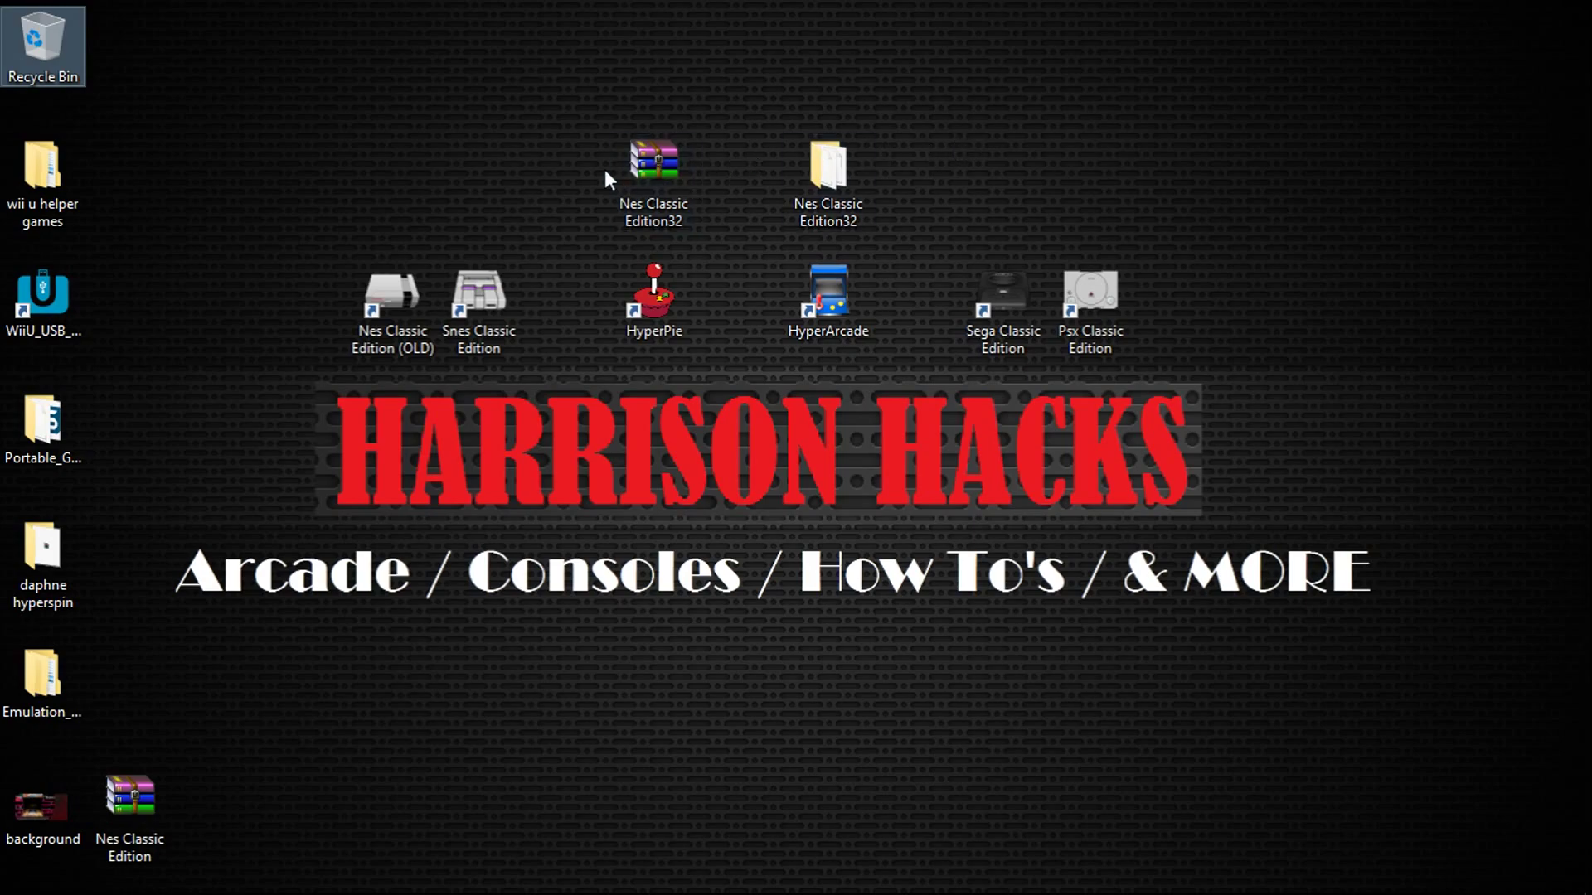
pyautogui.click(636, 162)
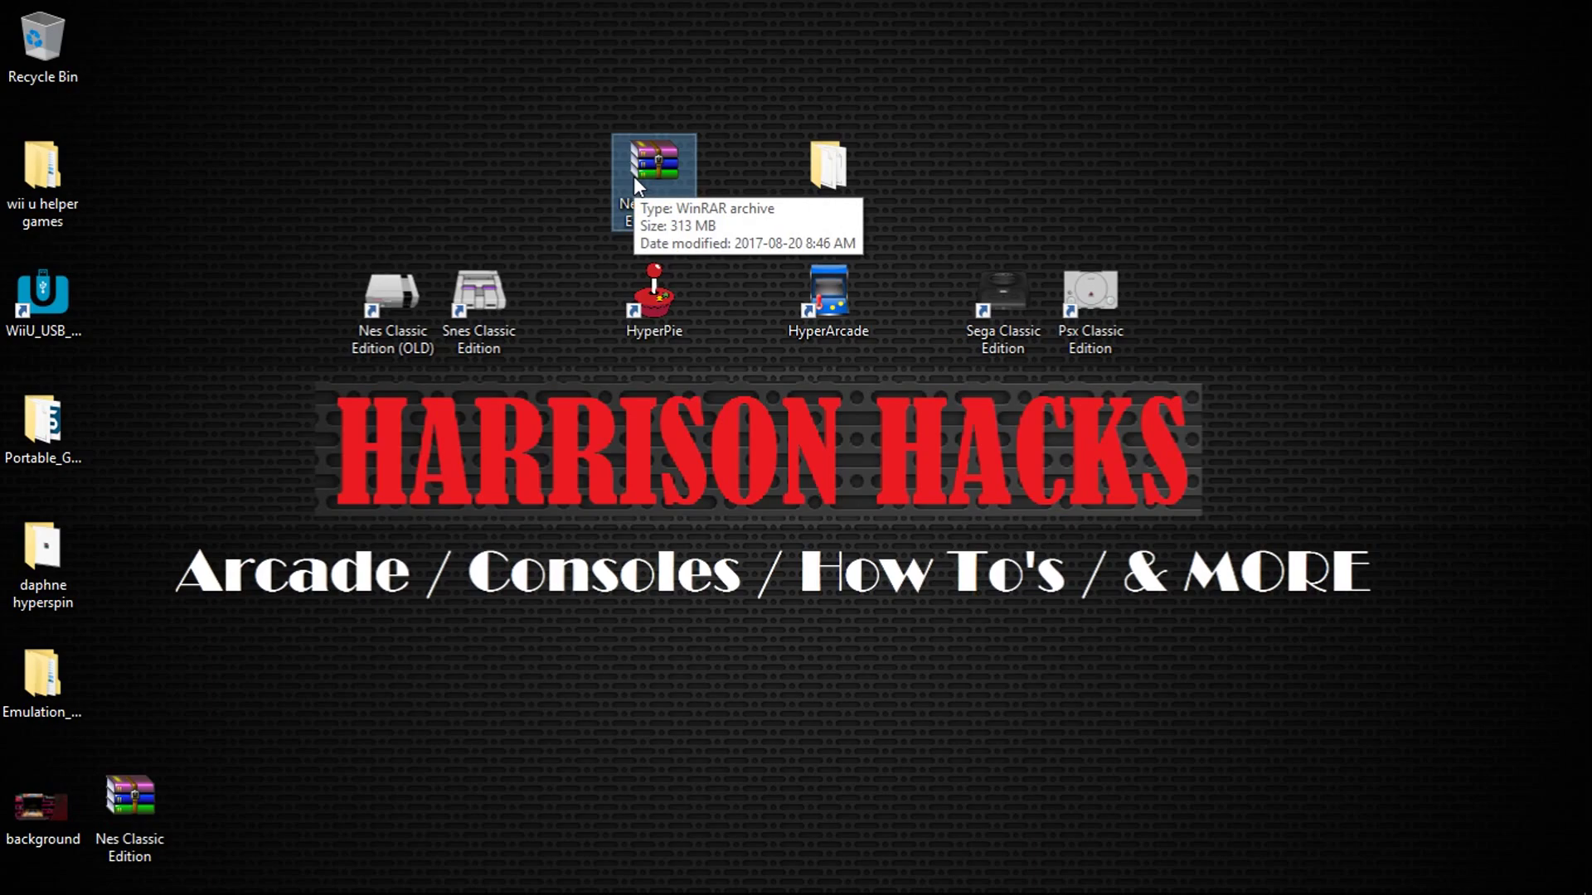
pyautogui.keyDown('ctrl'); pyautogui.click(826, 174); pyautogui.keyUp('ctrl')
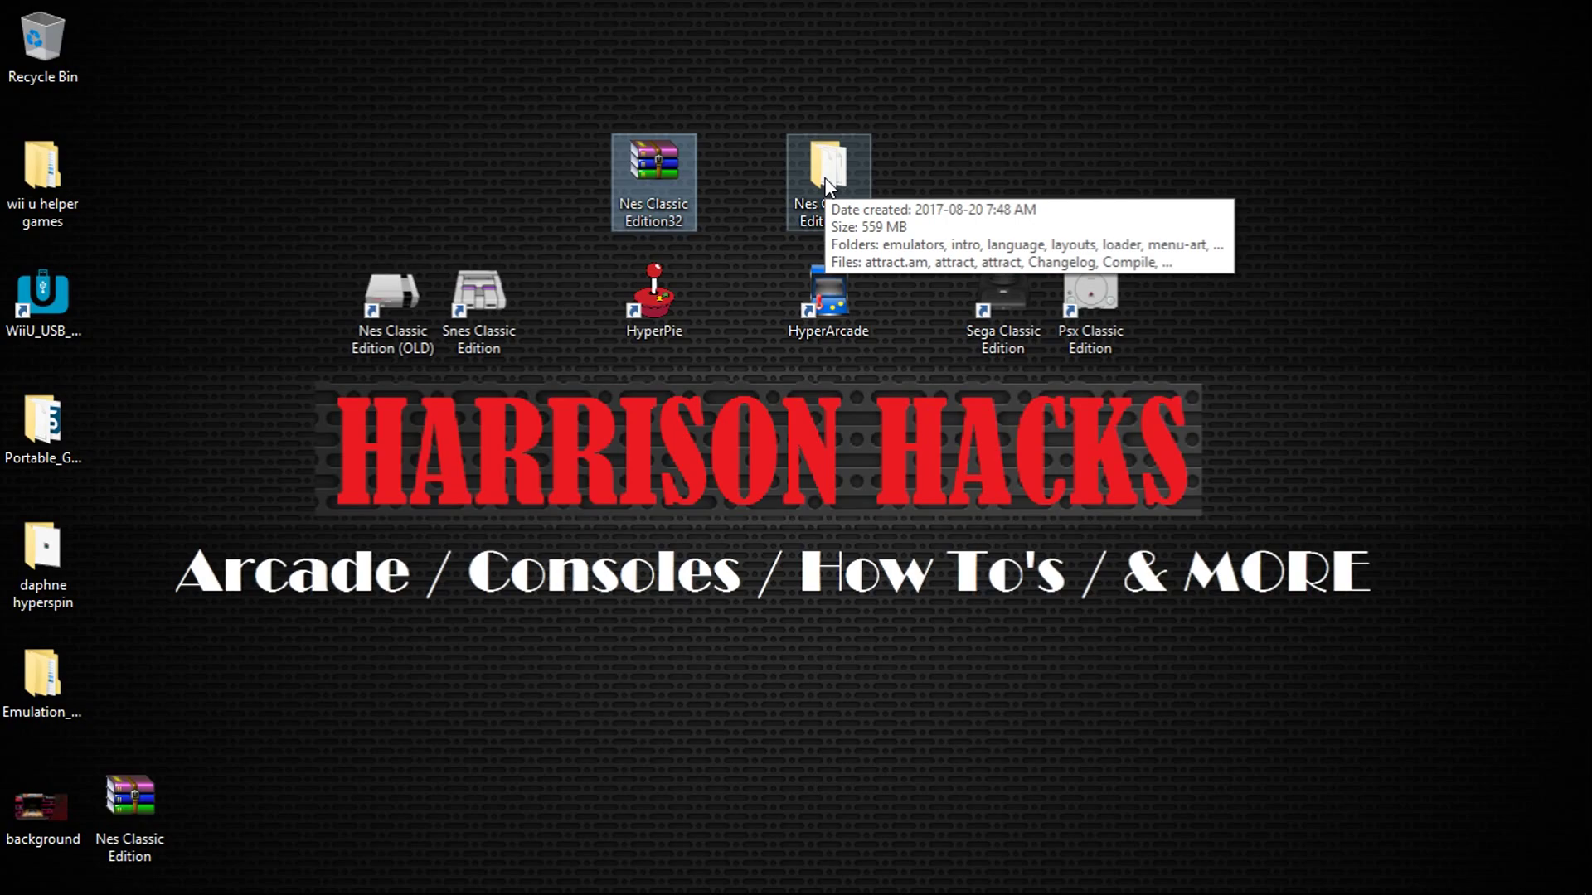
pyautogui.click(928, 131)
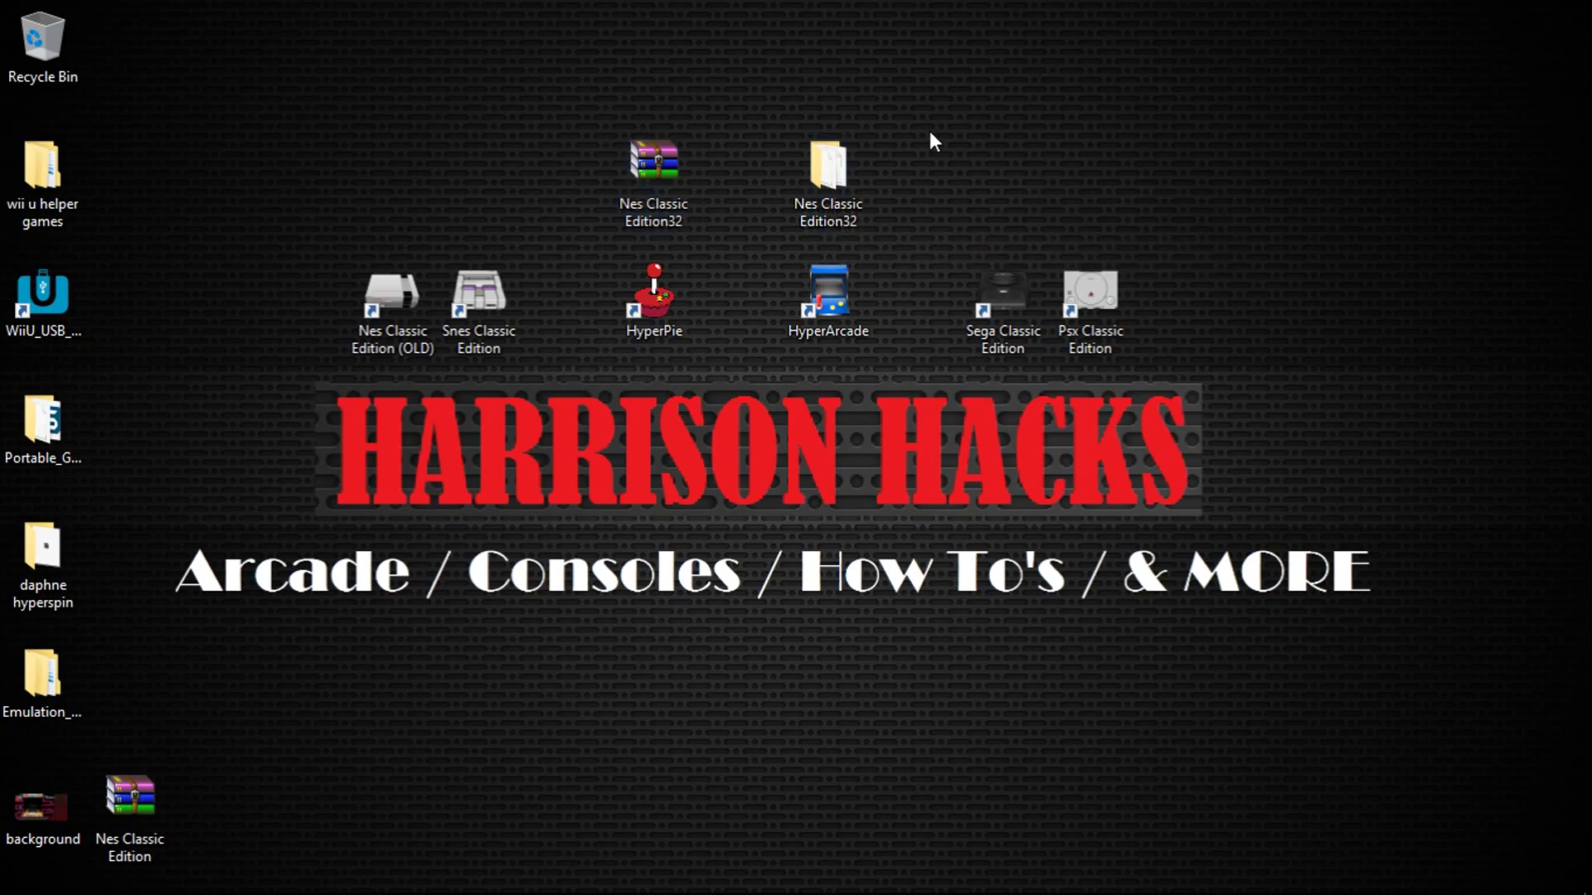
pyautogui.rightClick(658, 161)
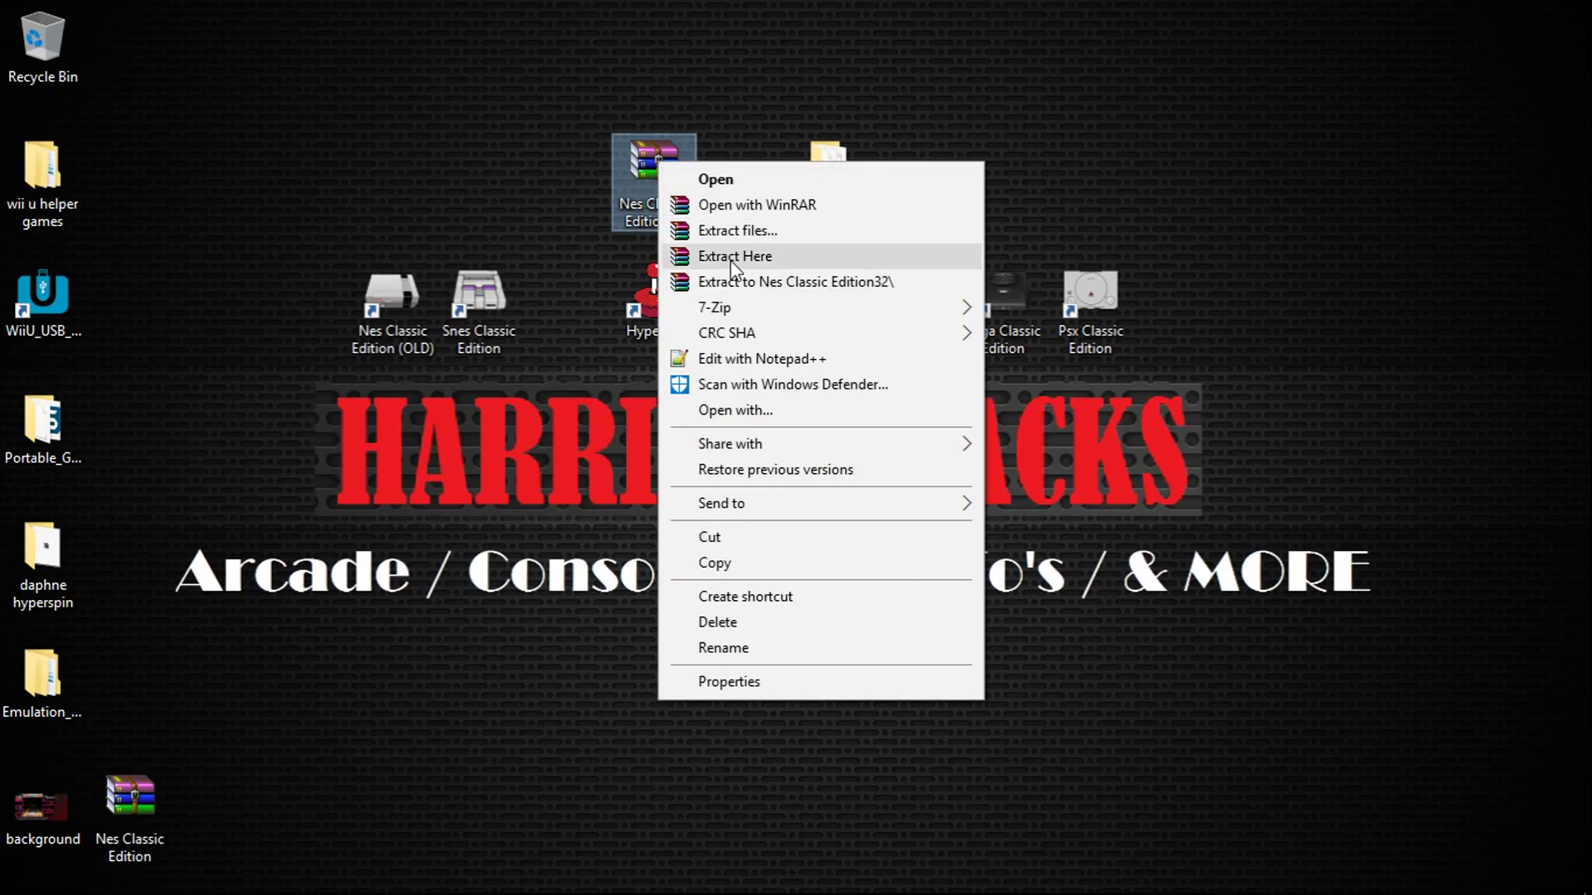
pyautogui.click(955, 98)
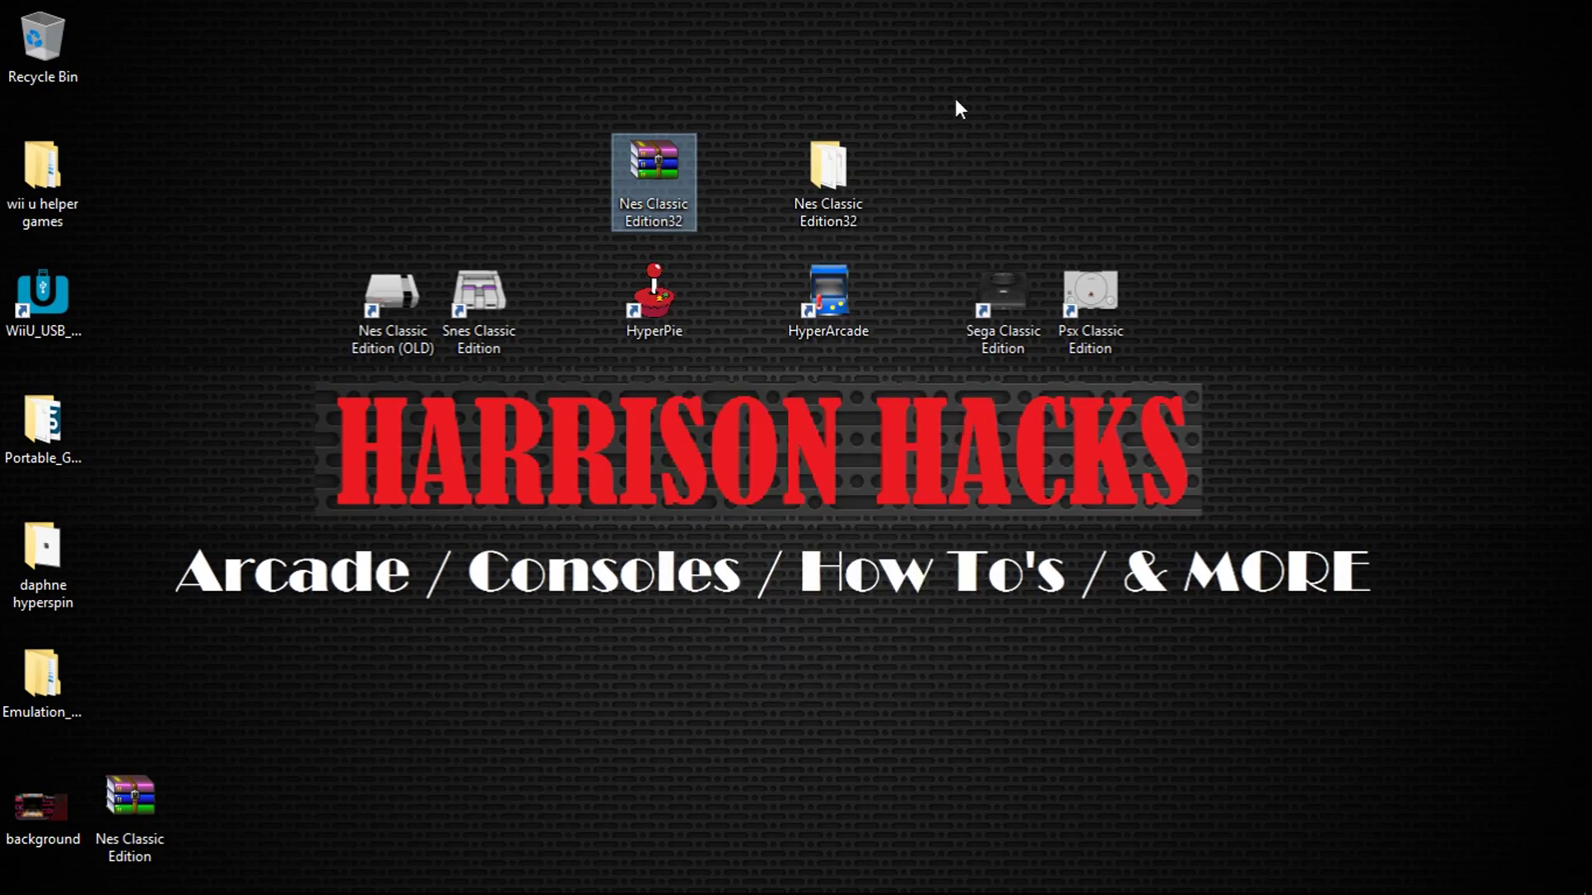
# - Move the Nes Classic Edition32 folder from the desktop to the root of the OS (C:) drive
pyautogui.moveTo(819, 210)
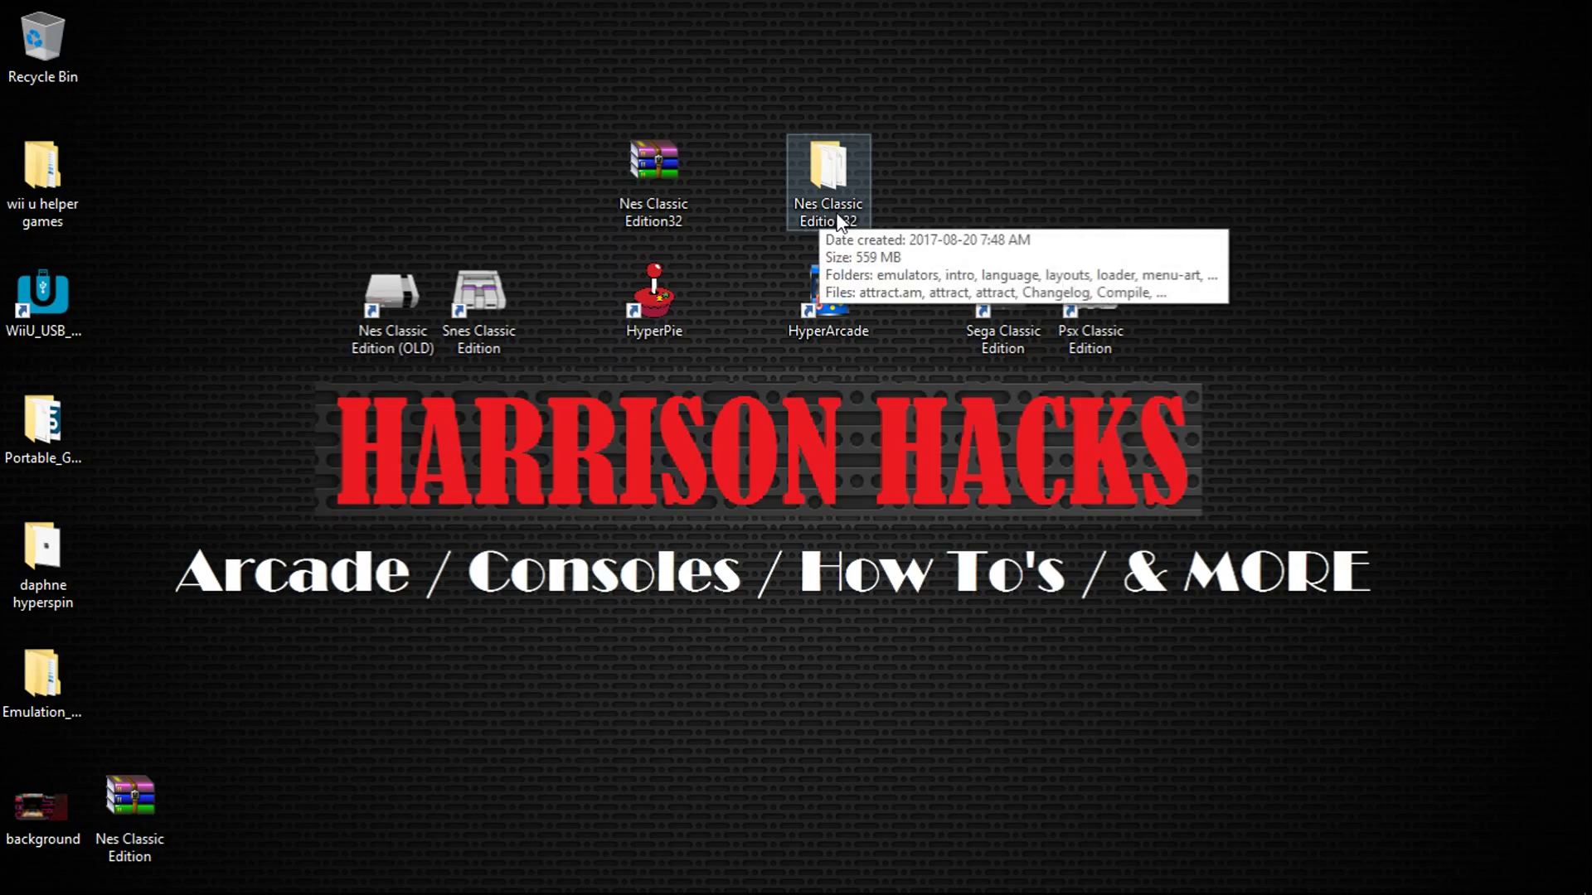
pyautogui.rightClick(826, 165)
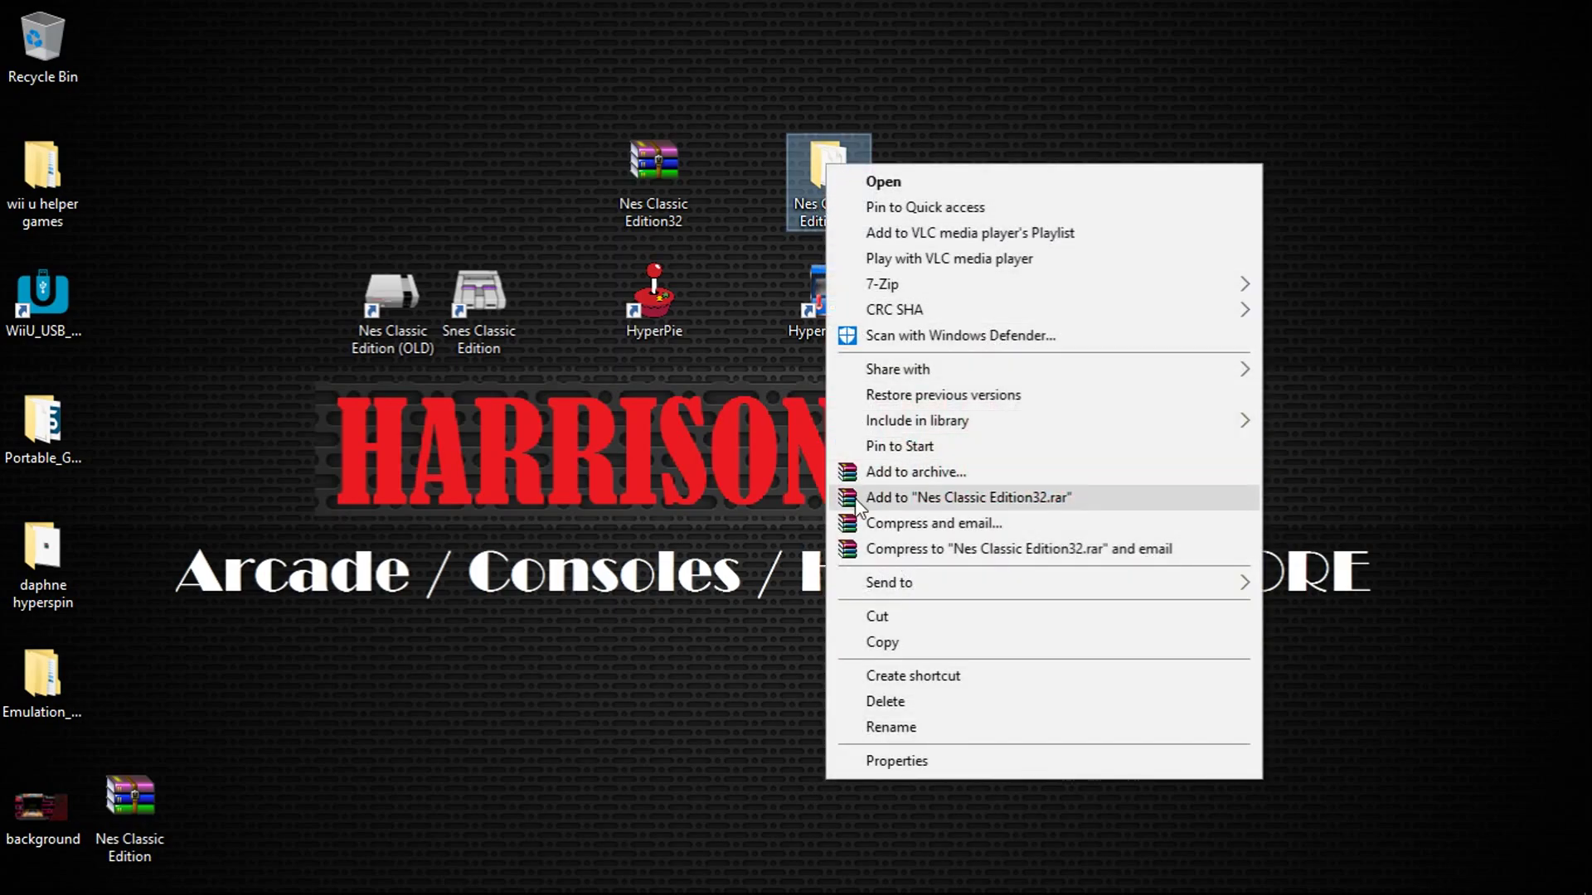
pyautogui.click(877, 617)
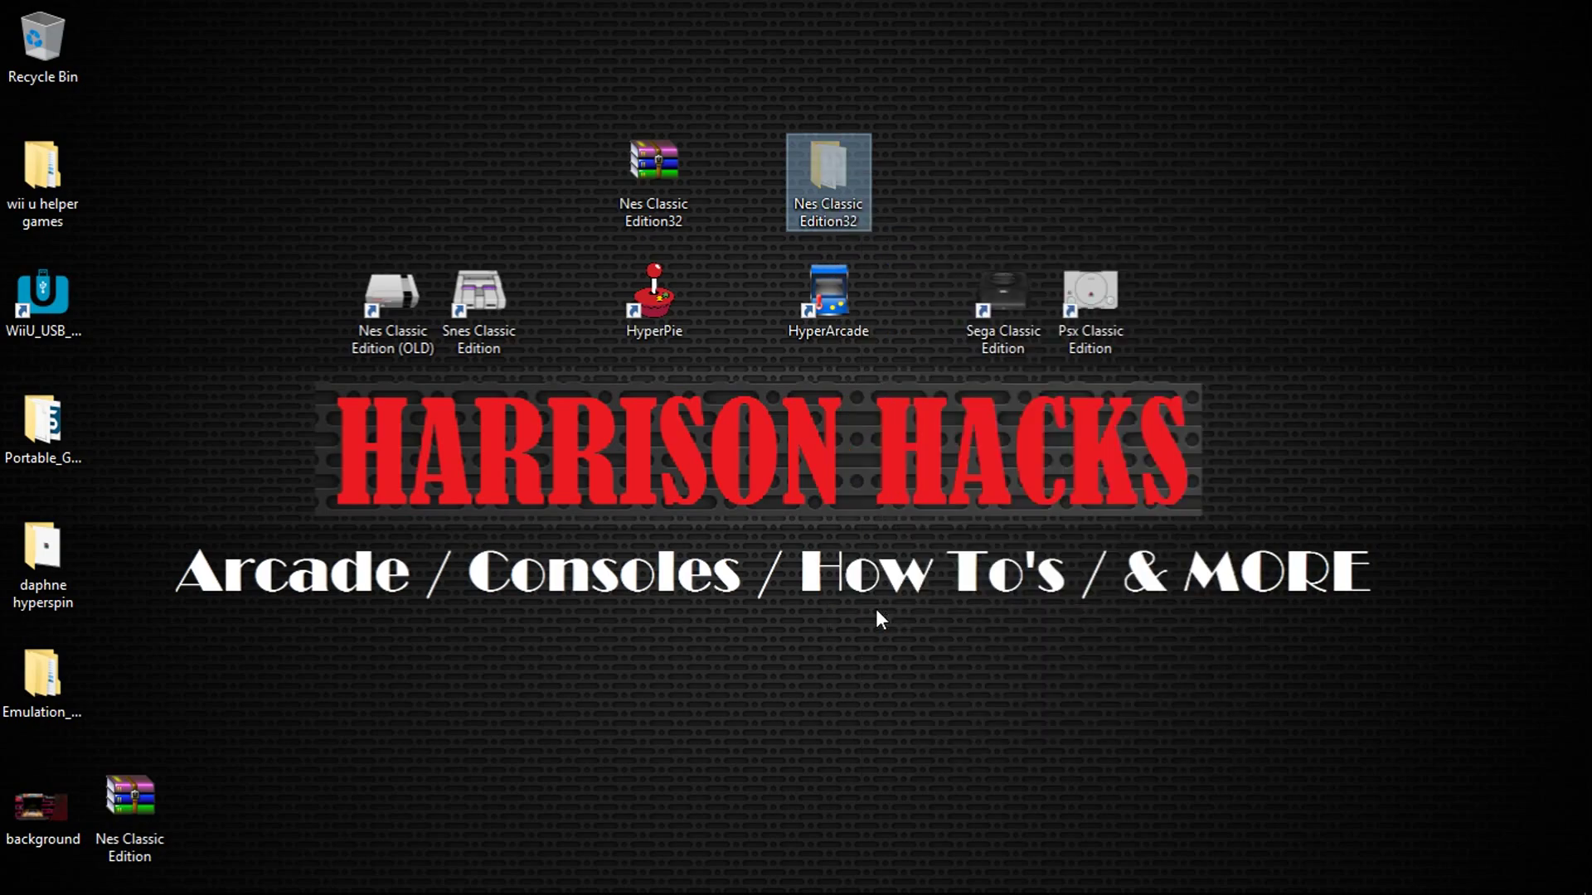
pyautogui.click(248, 885)
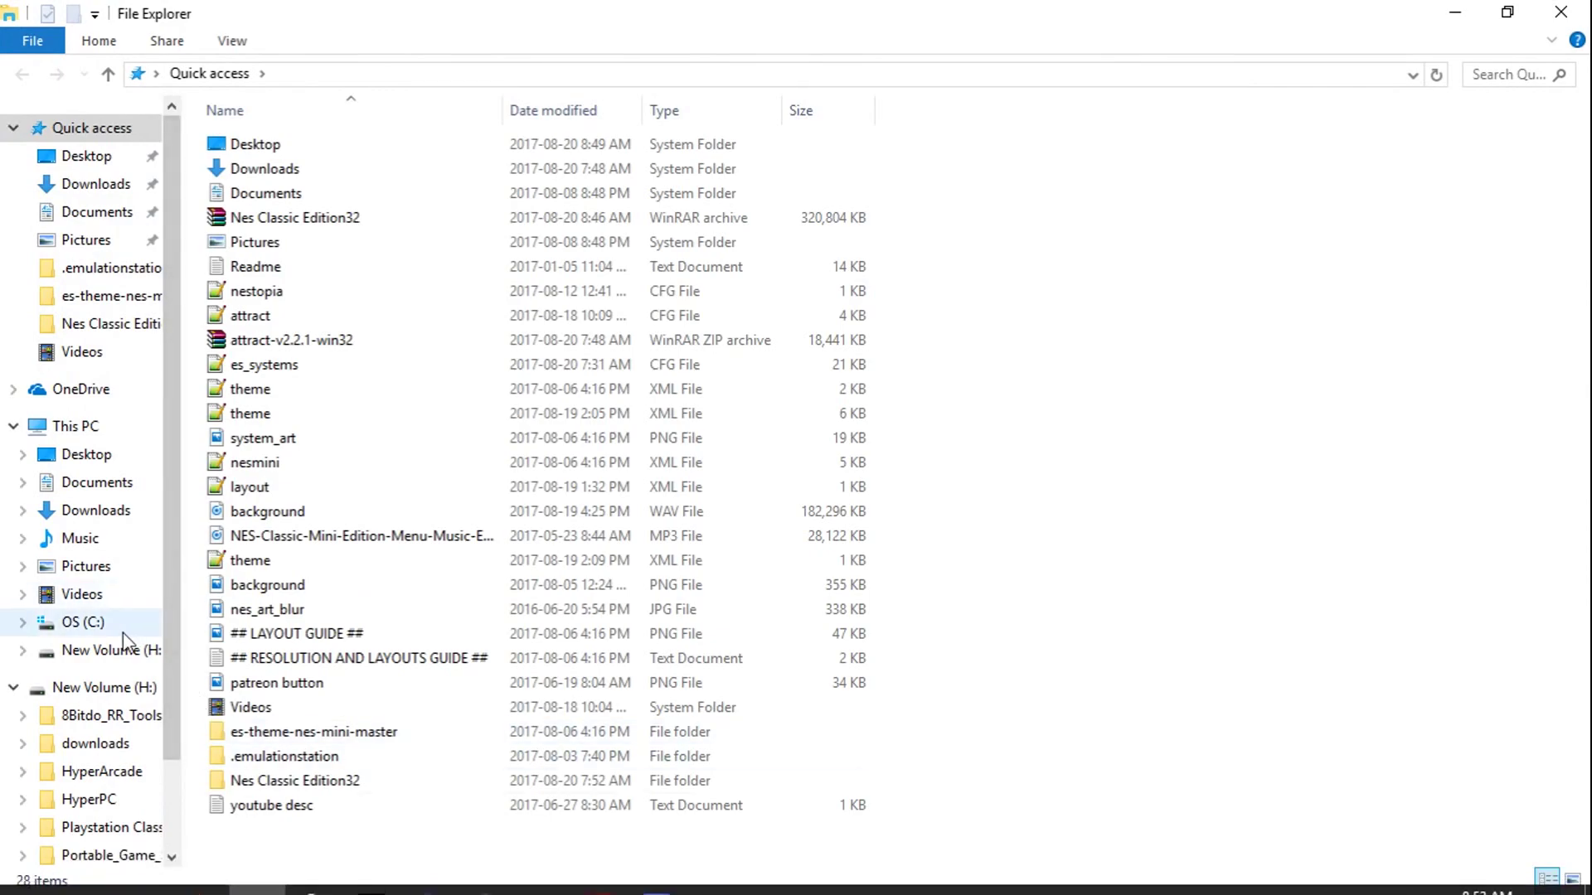
pyautogui.click(104, 626)
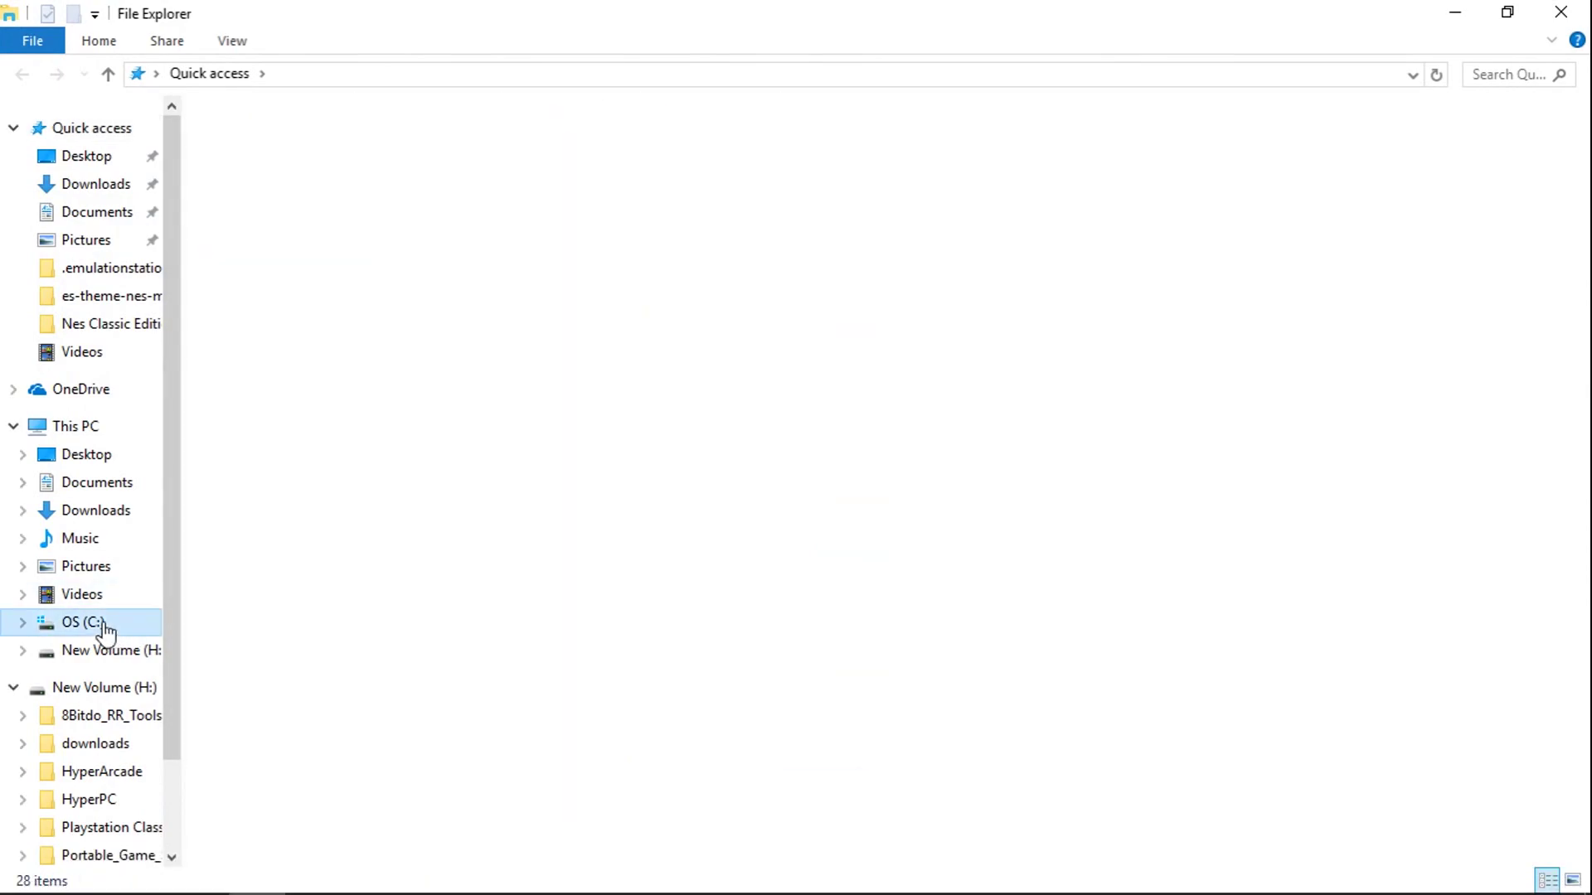
pyautogui.rightClick(266, 778)
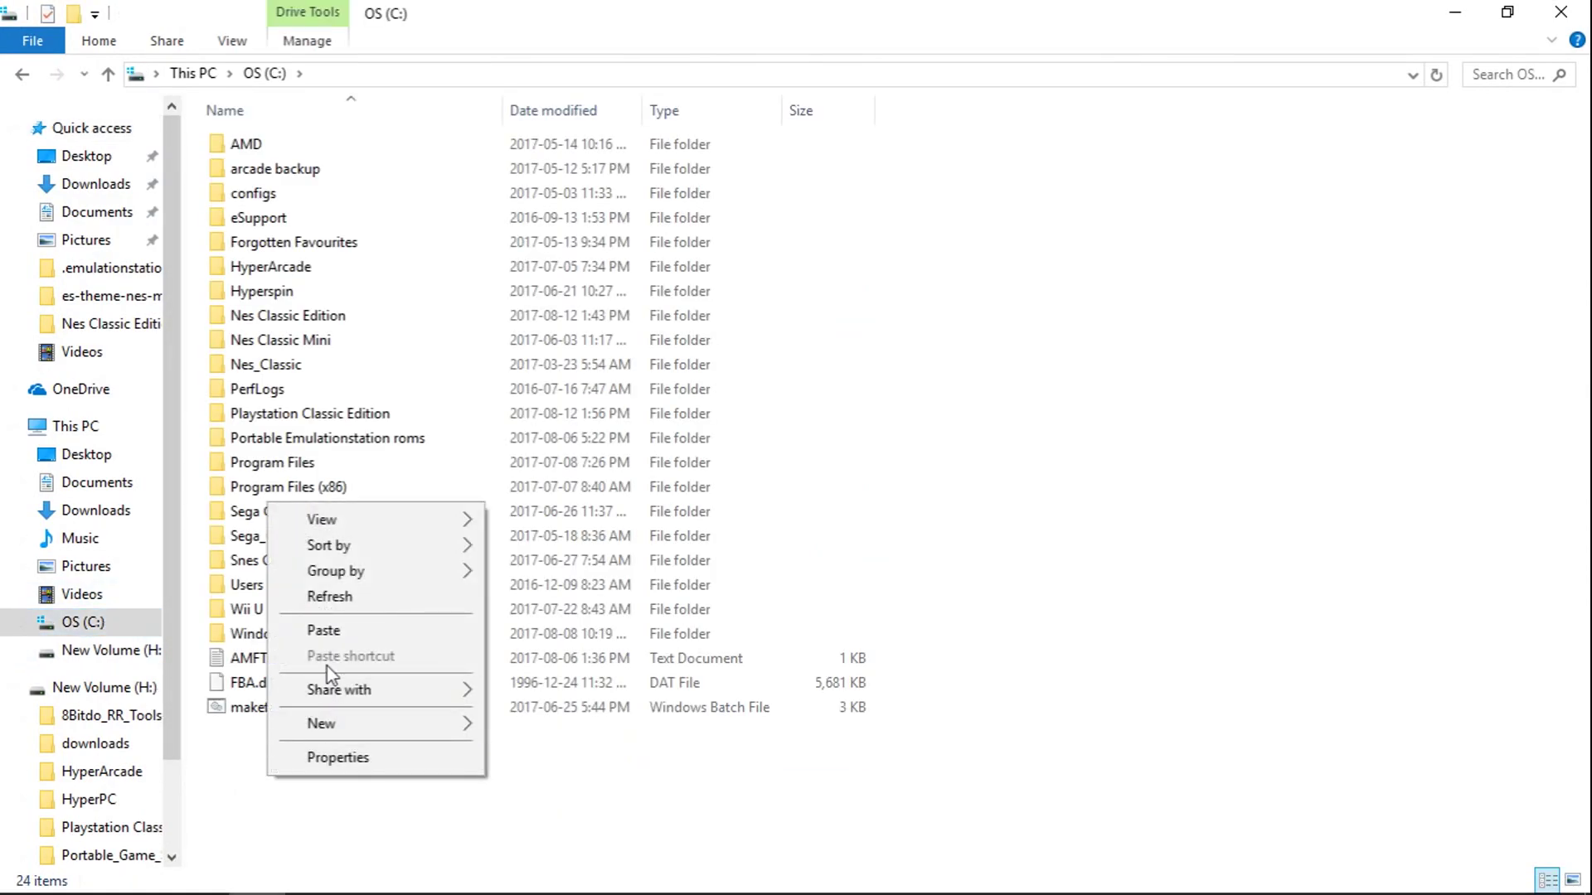
pyautogui.click(356, 632)
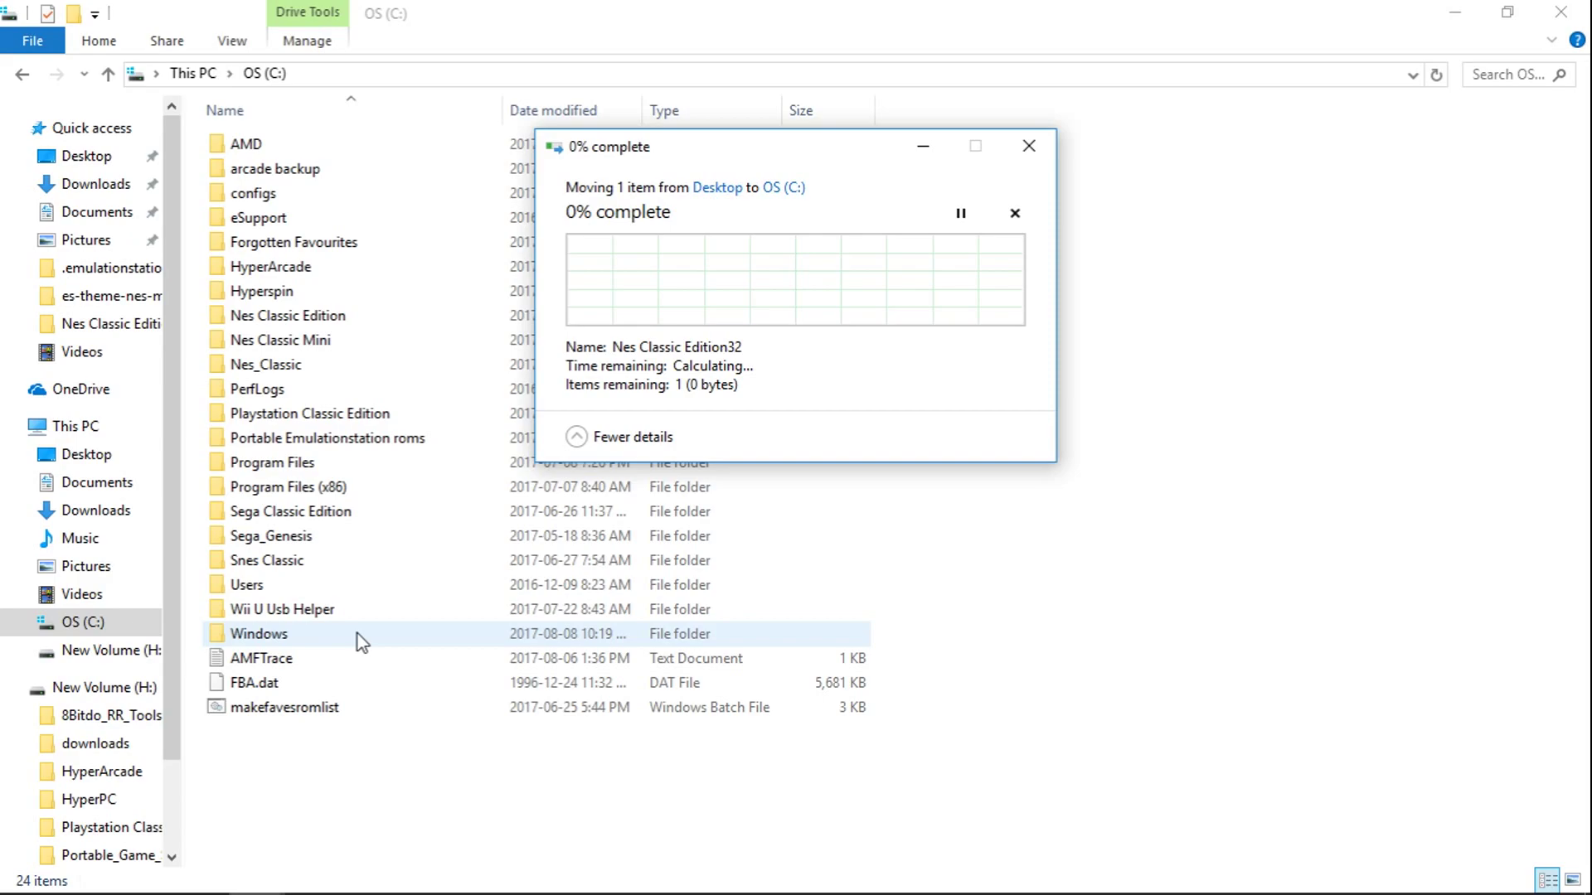
pyautogui.press('XF86AudioLowerVolume')
pyautogui.press('XF86AudioLowerVolume')
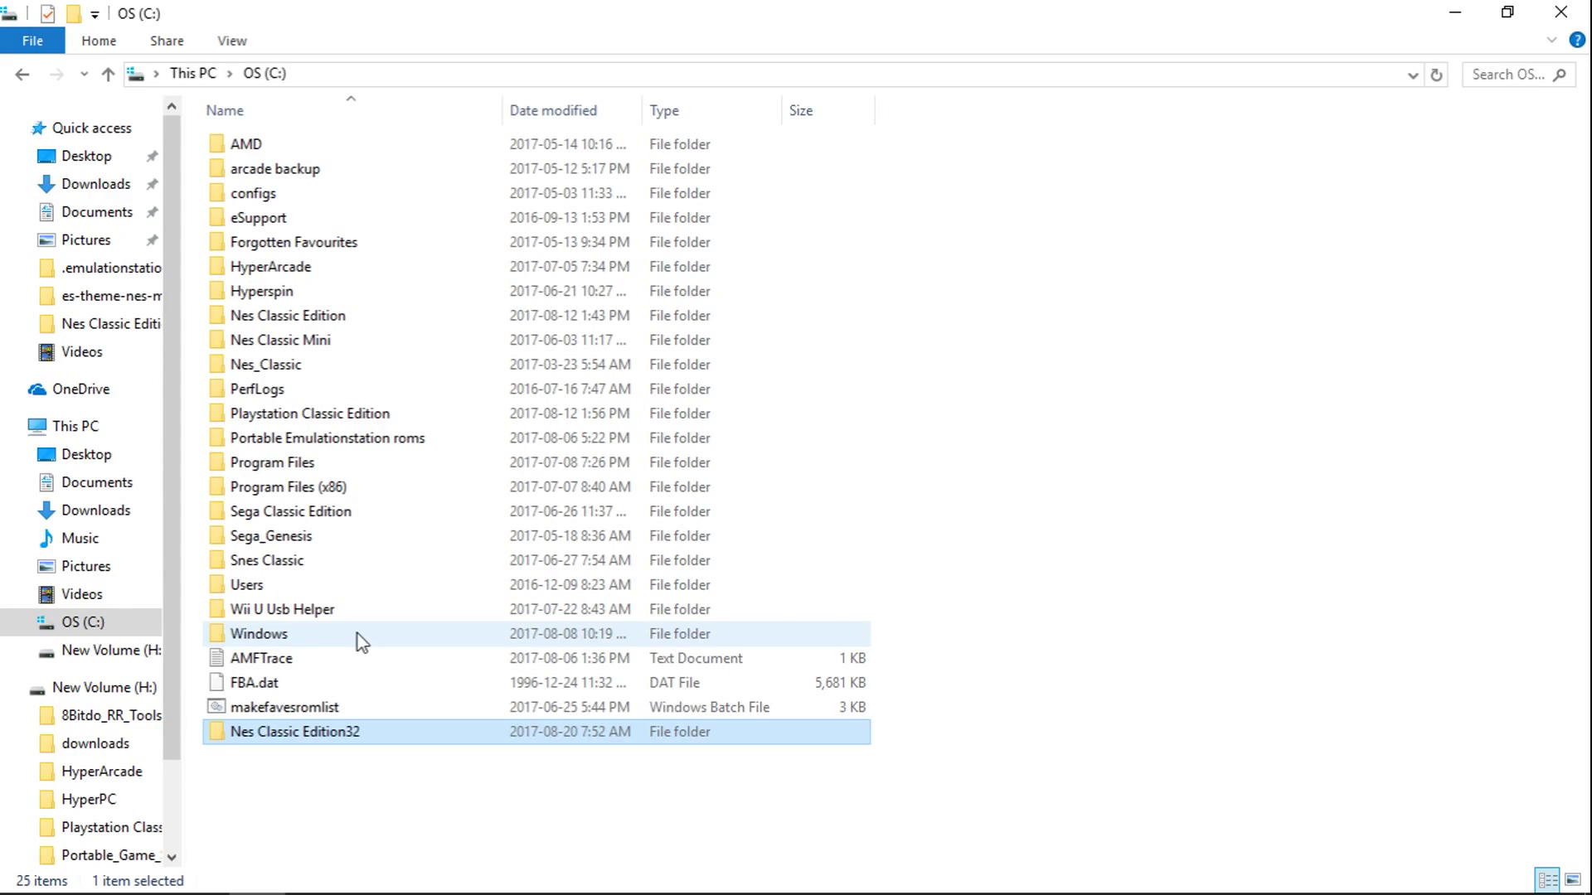
# - Launch the retroarch application from the RetroArch subfolder of C:\Nes Classic Edition32
pyautogui.doubleClick(312, 737)
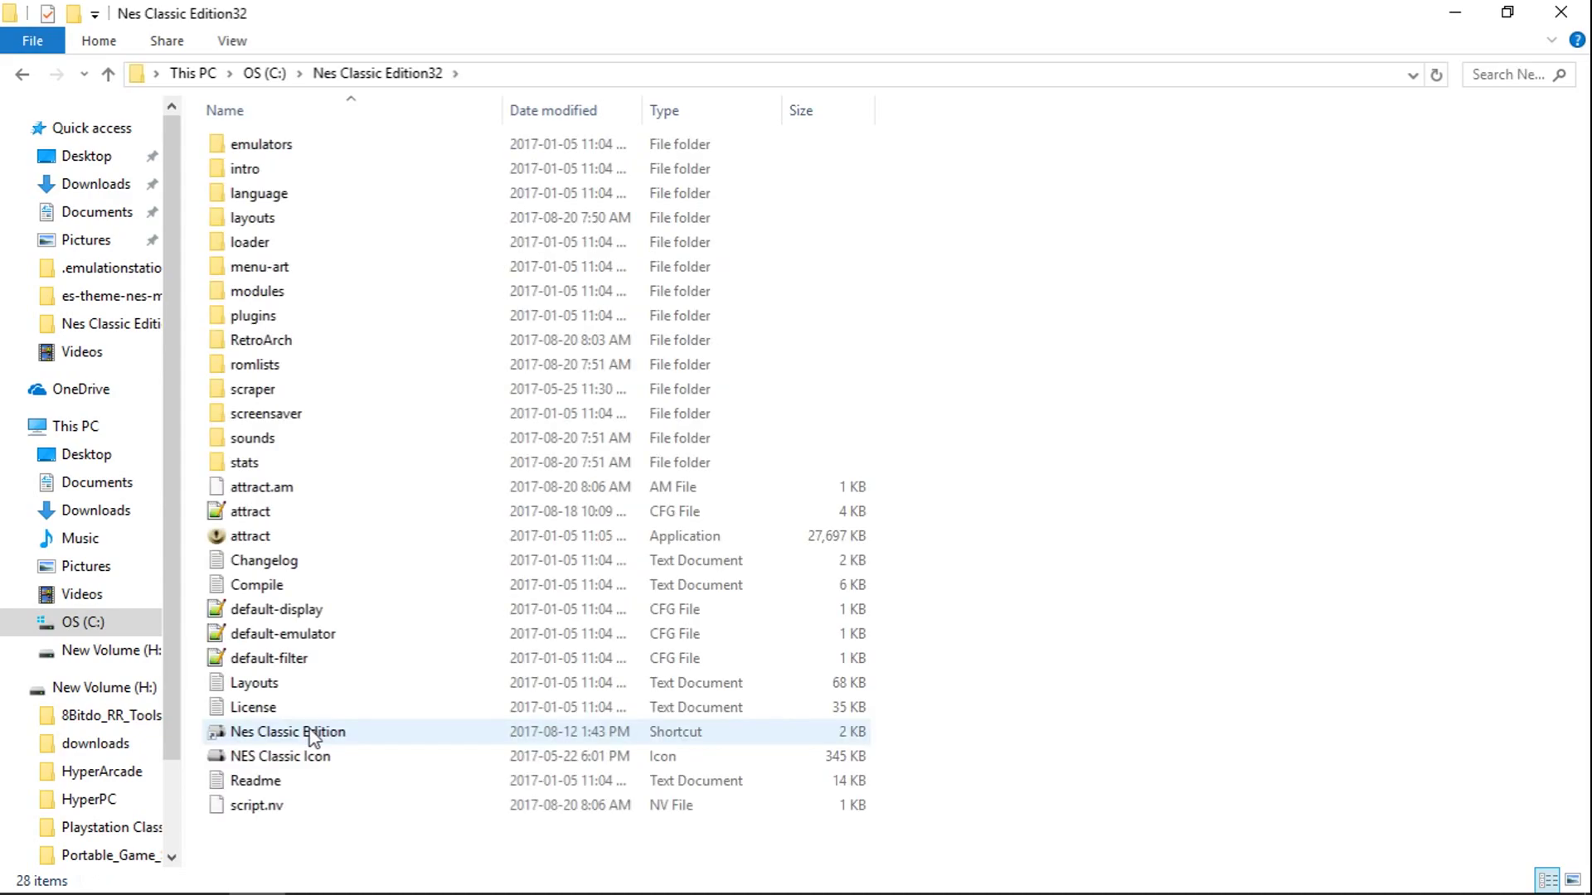
pyautogui.doubleClick(260, 340)
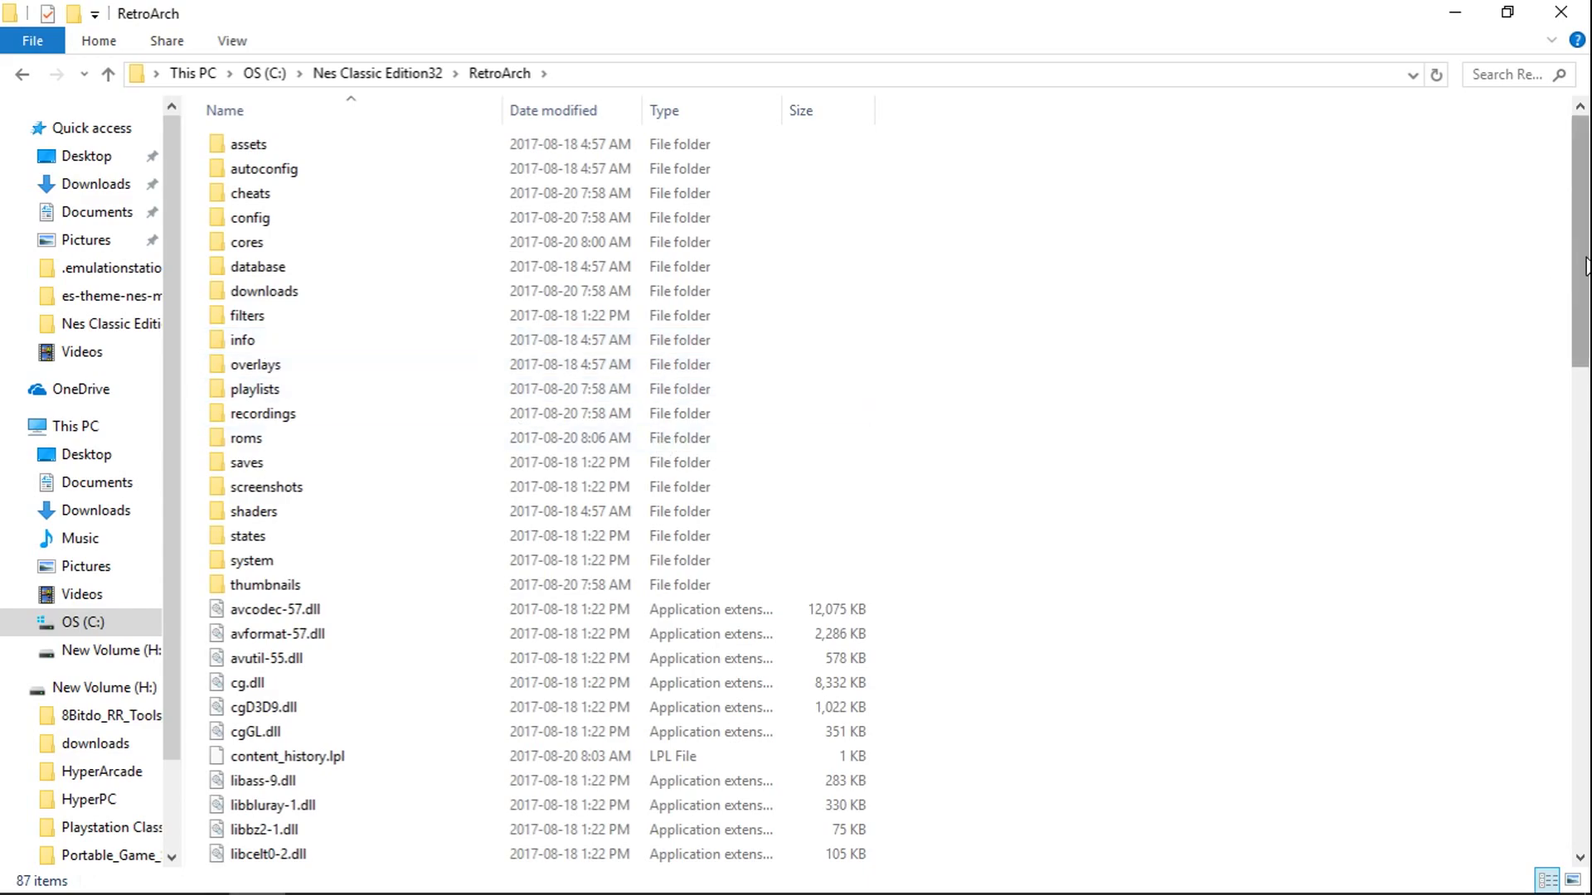
pyautogui.moveTo(1585, 267); pyautogui.dragTo(1585, 745)
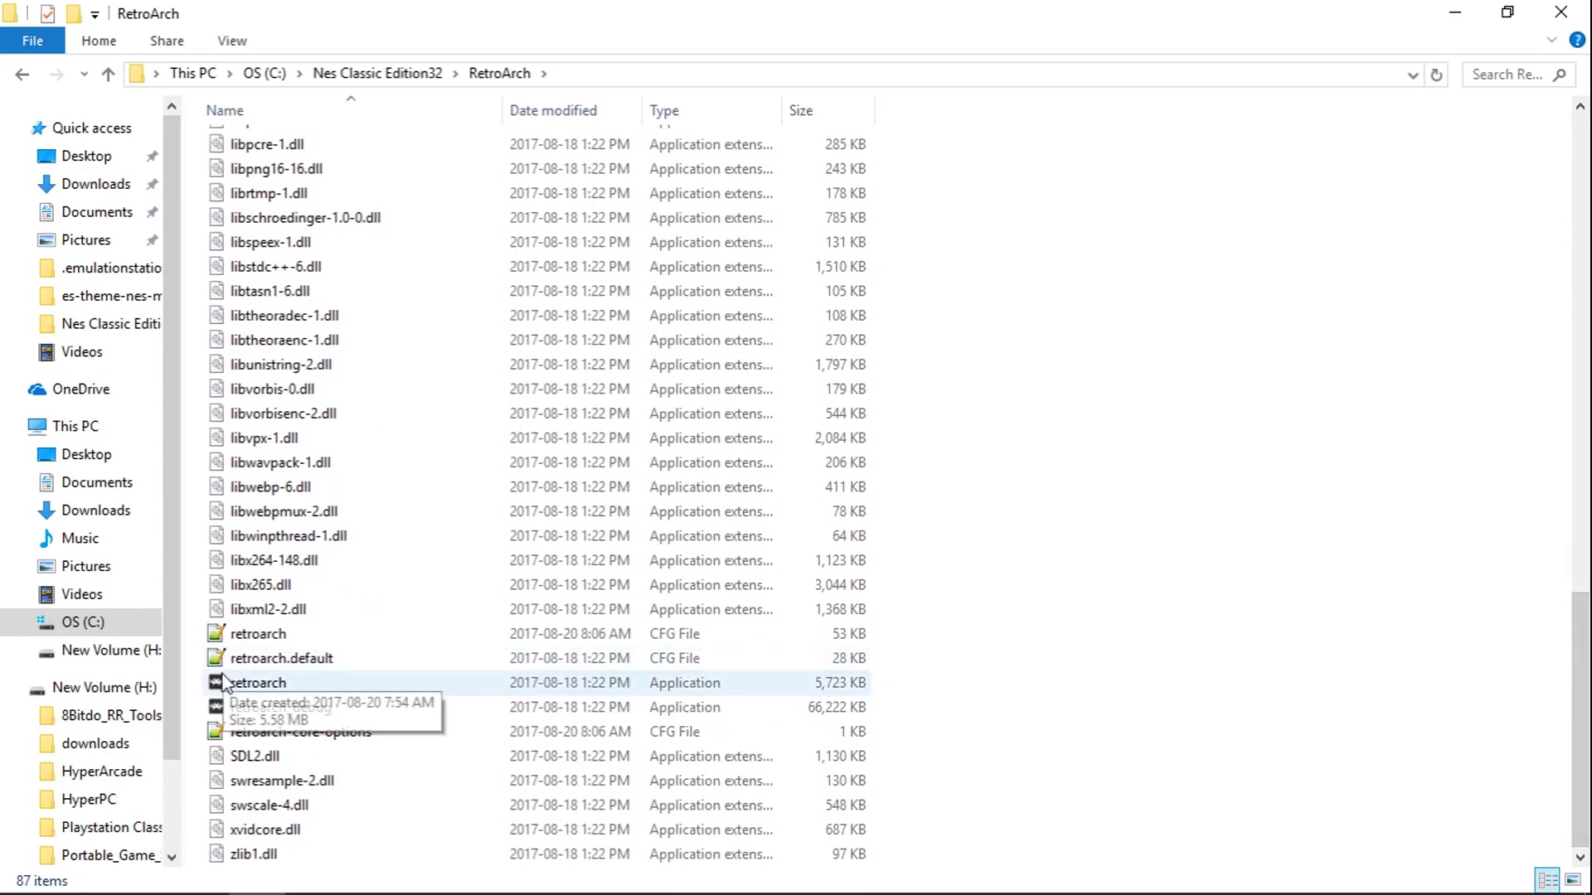
pyautogui.doubleClick(270, 682)
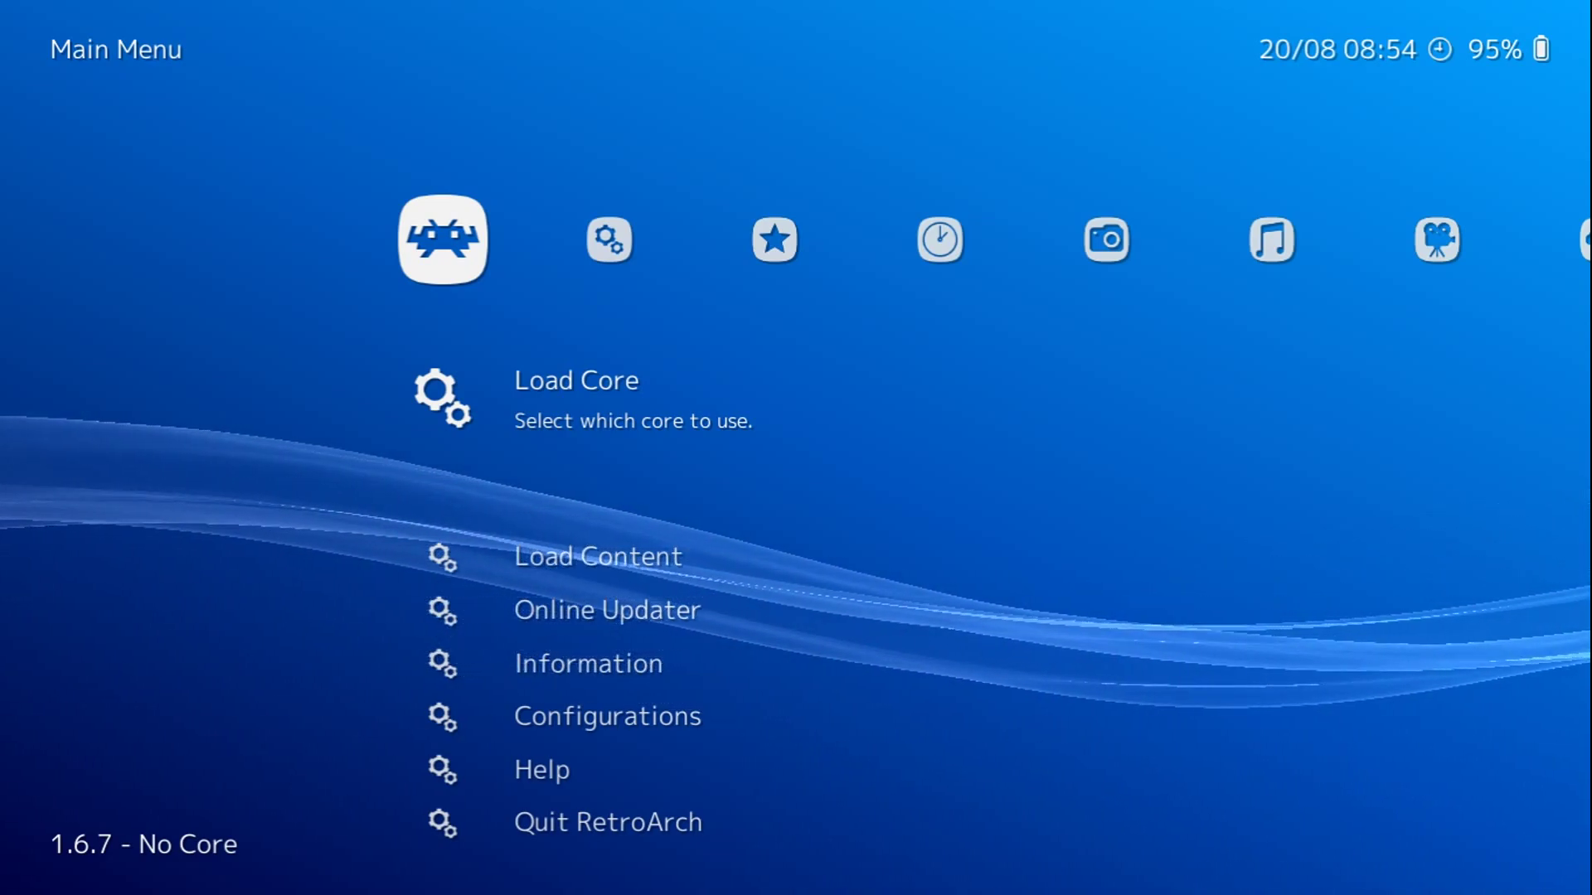
# - Open the Onscreen Overlay options within the Onscreen Display settings
pyautogui.press('Right')
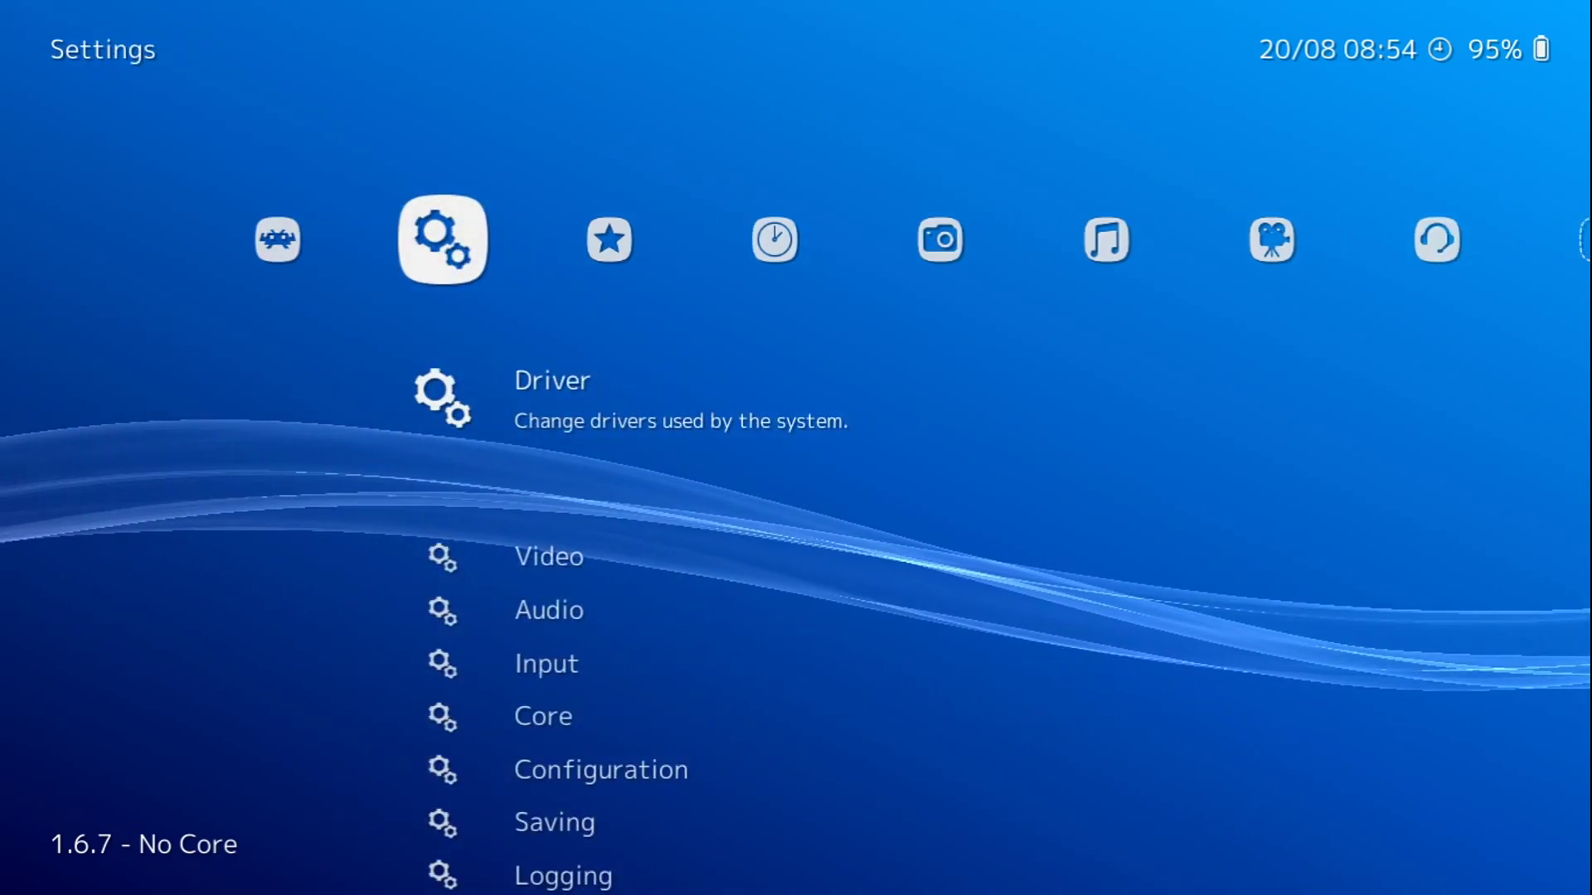
pyautogui.press('Left')
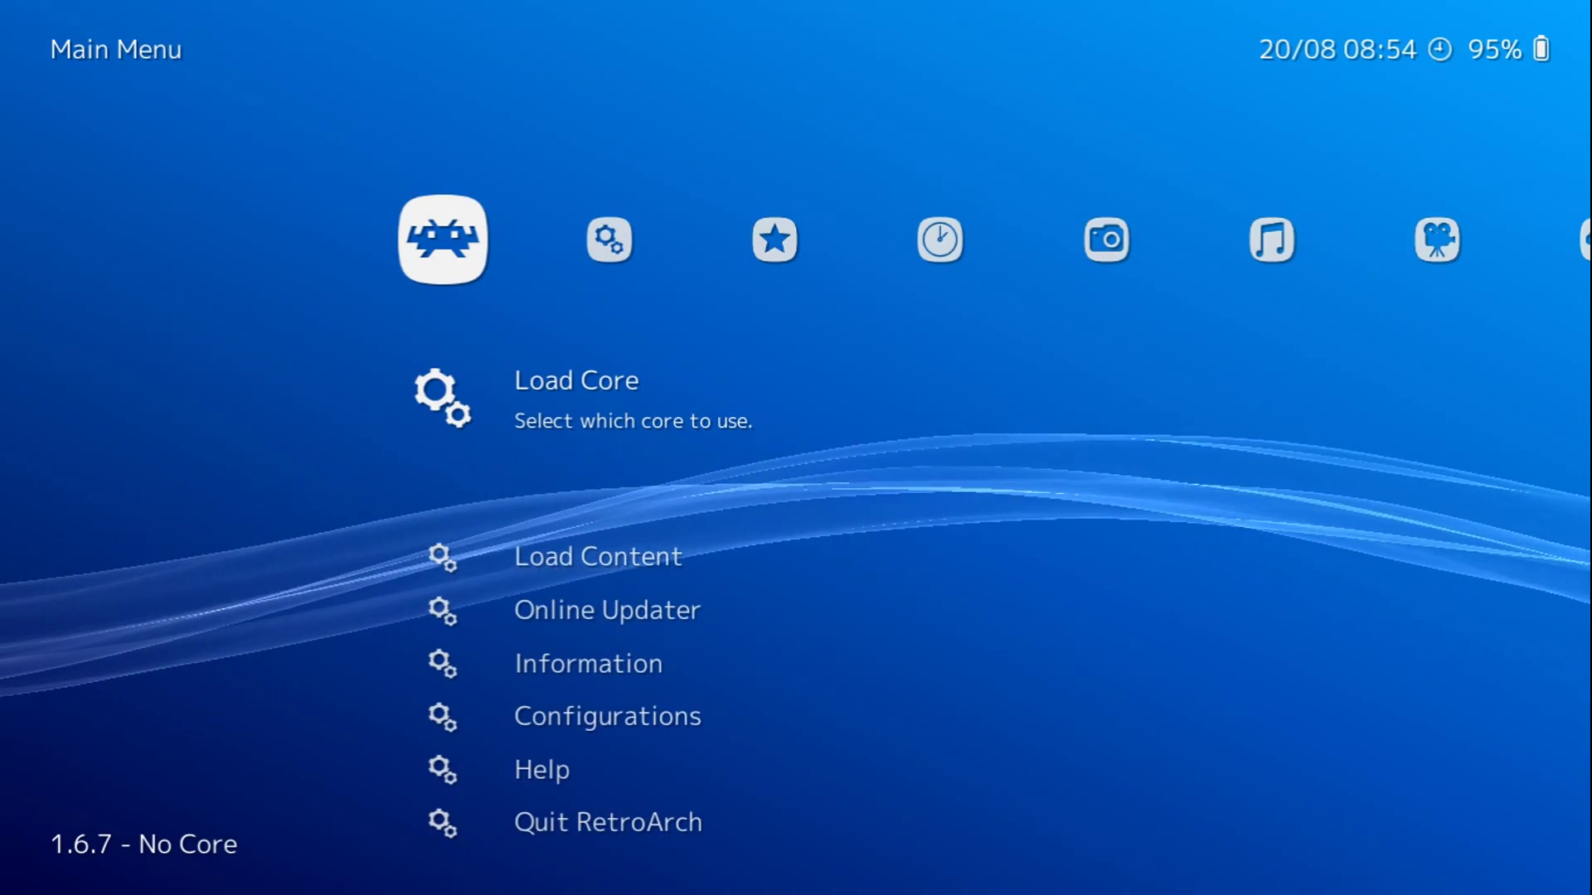
pyautogui.press('Right')
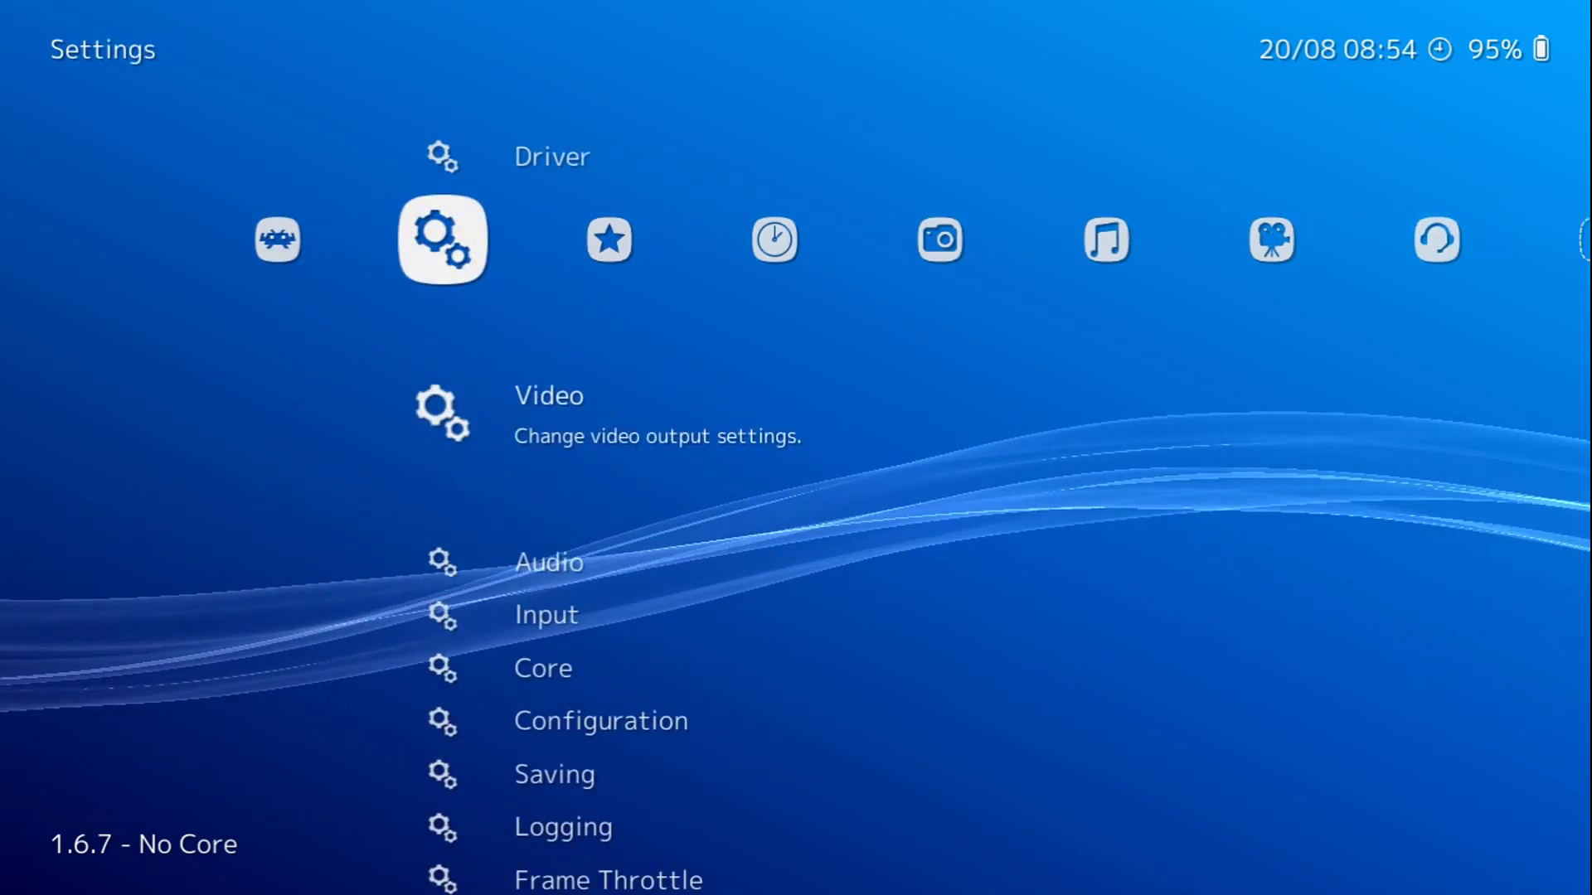
pyautogui.press('Down')
pyautogui.press('Down')
pyautogui.press('Down')
pyautogui.press('Down')
pyautogui.press('Down')
pyautogui.press('Down')
pyautogui.press('Down')
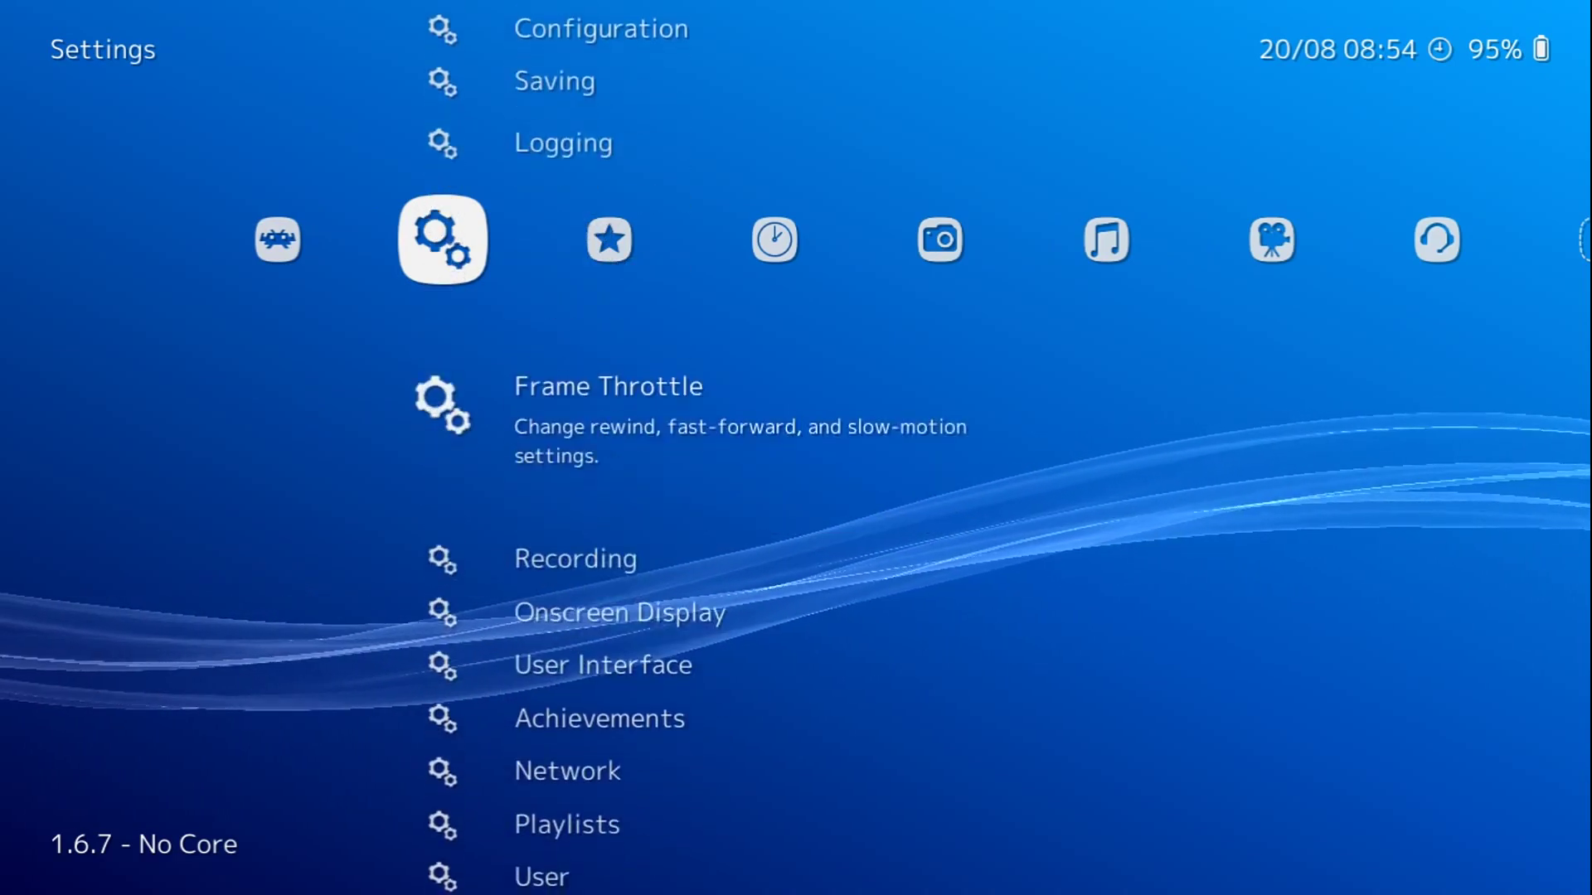
pyautogui.press('Down')
pyautogui.press('Down')
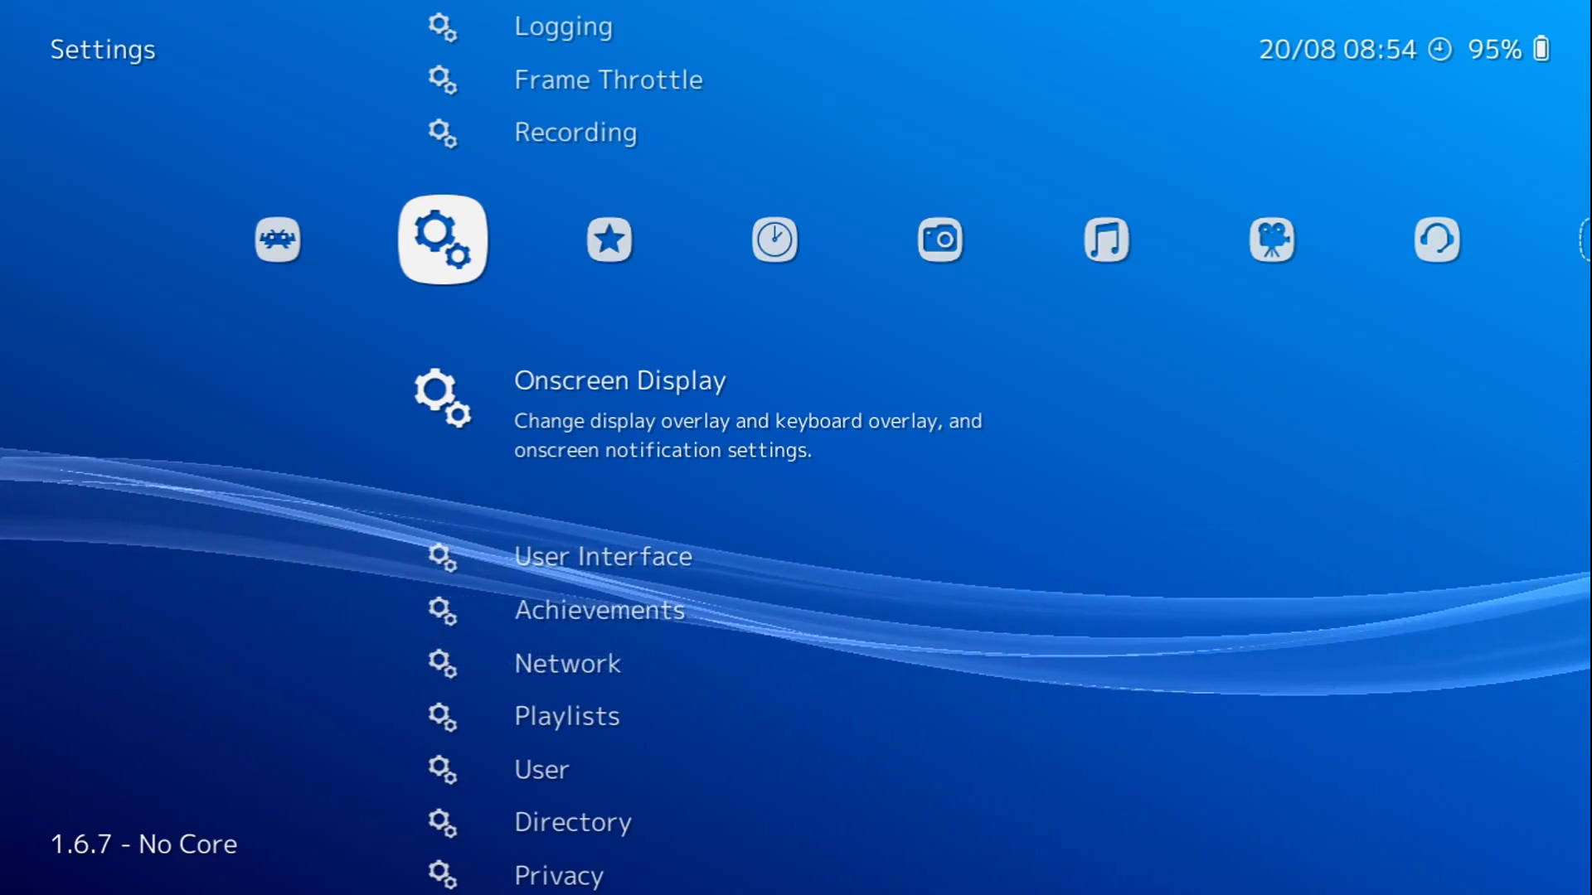
pyautogui.press('Return')
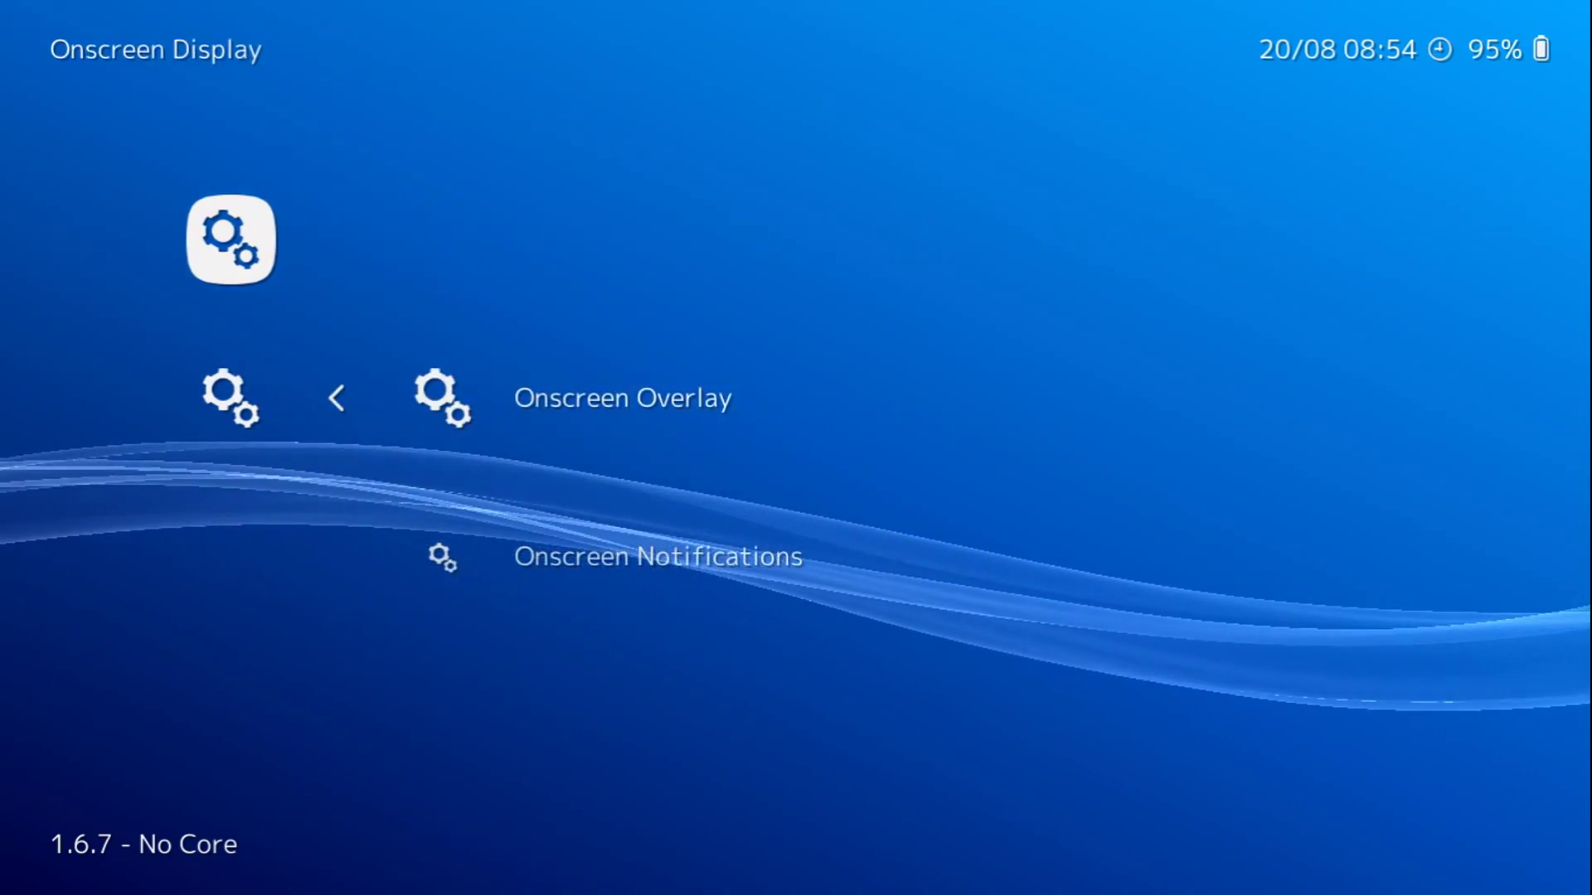
pyautogui.press('Return')
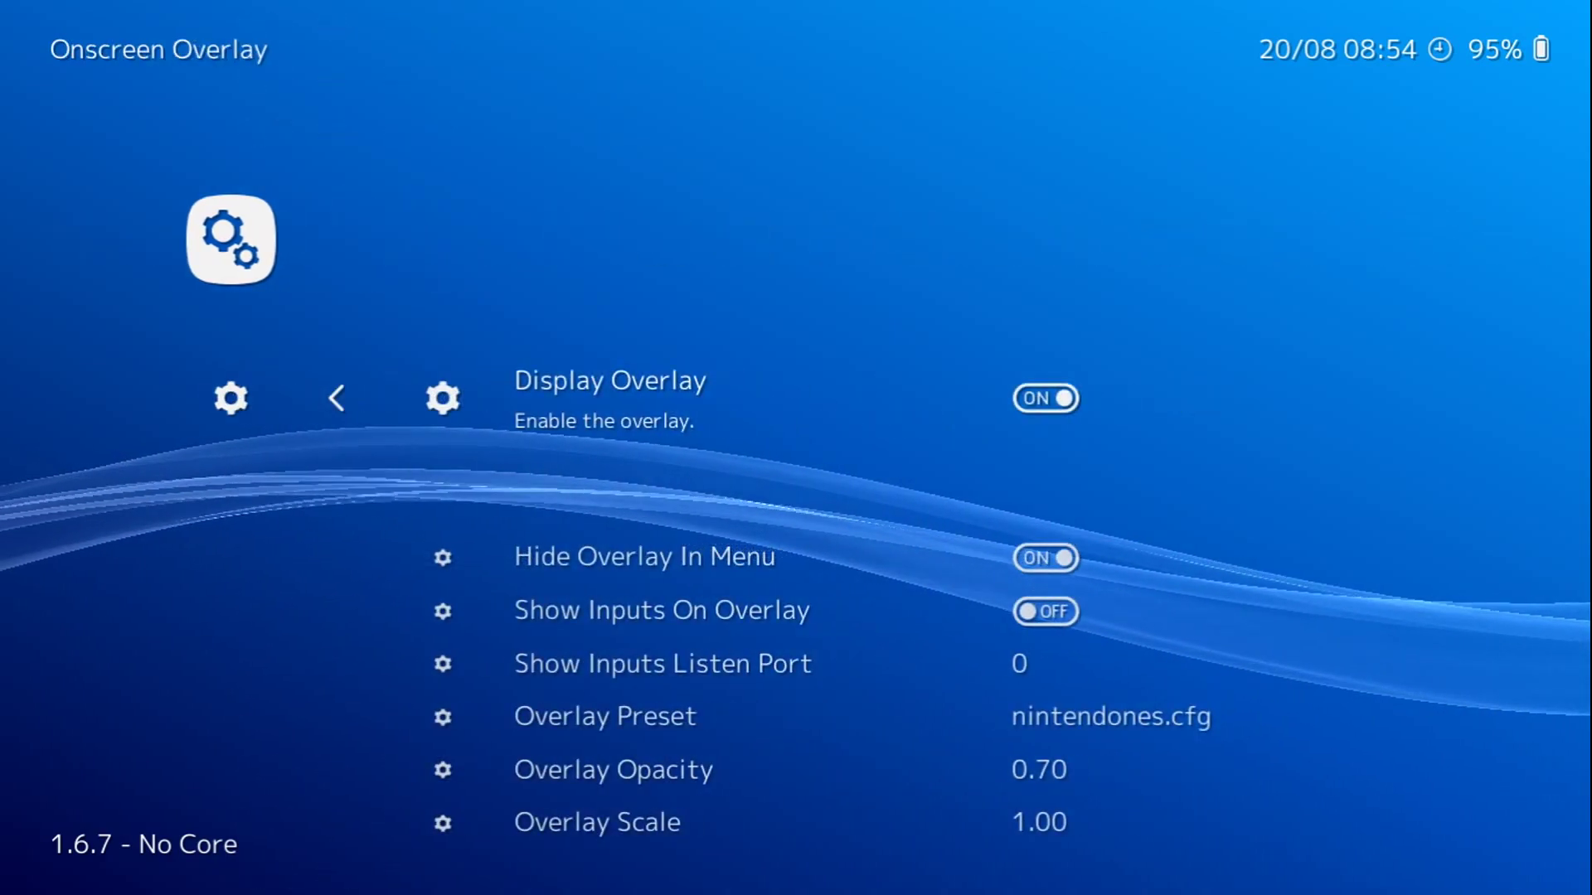
# - Examine the overlay options from Display Overlay through Overlay Preset and go back to the first option
pyautogui.press('Down')
pyautogui.press('Down')
pyautogui.press('Down')
pyautogui.press('Down')
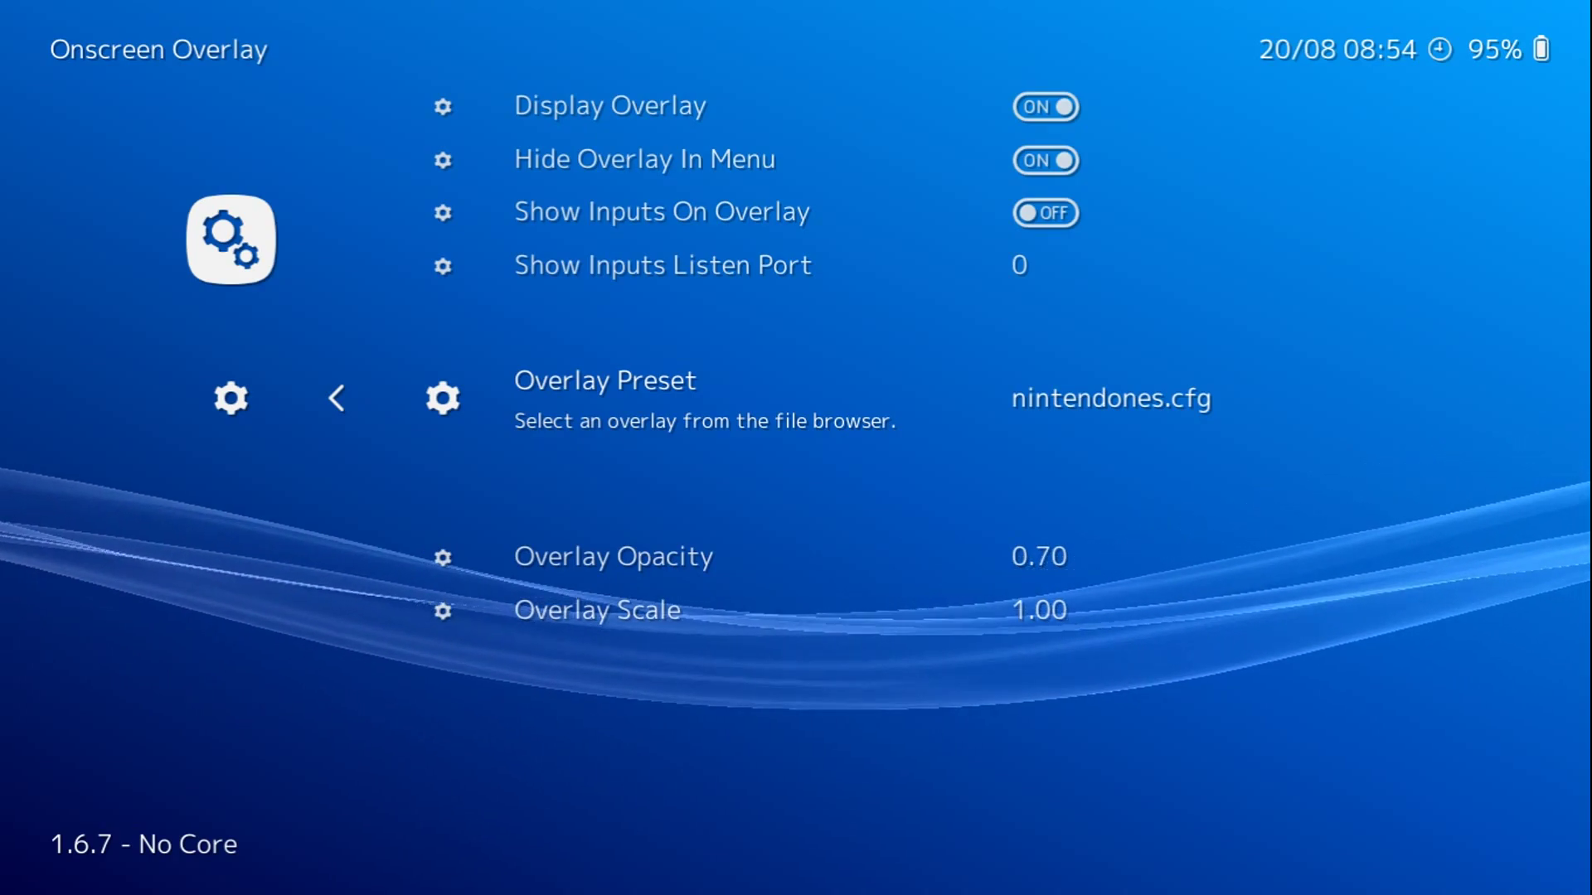
pyautogui.press('Up')
pyautogui.press('Up')
pyautogui.press('Up')
pyautogui.press('Up')
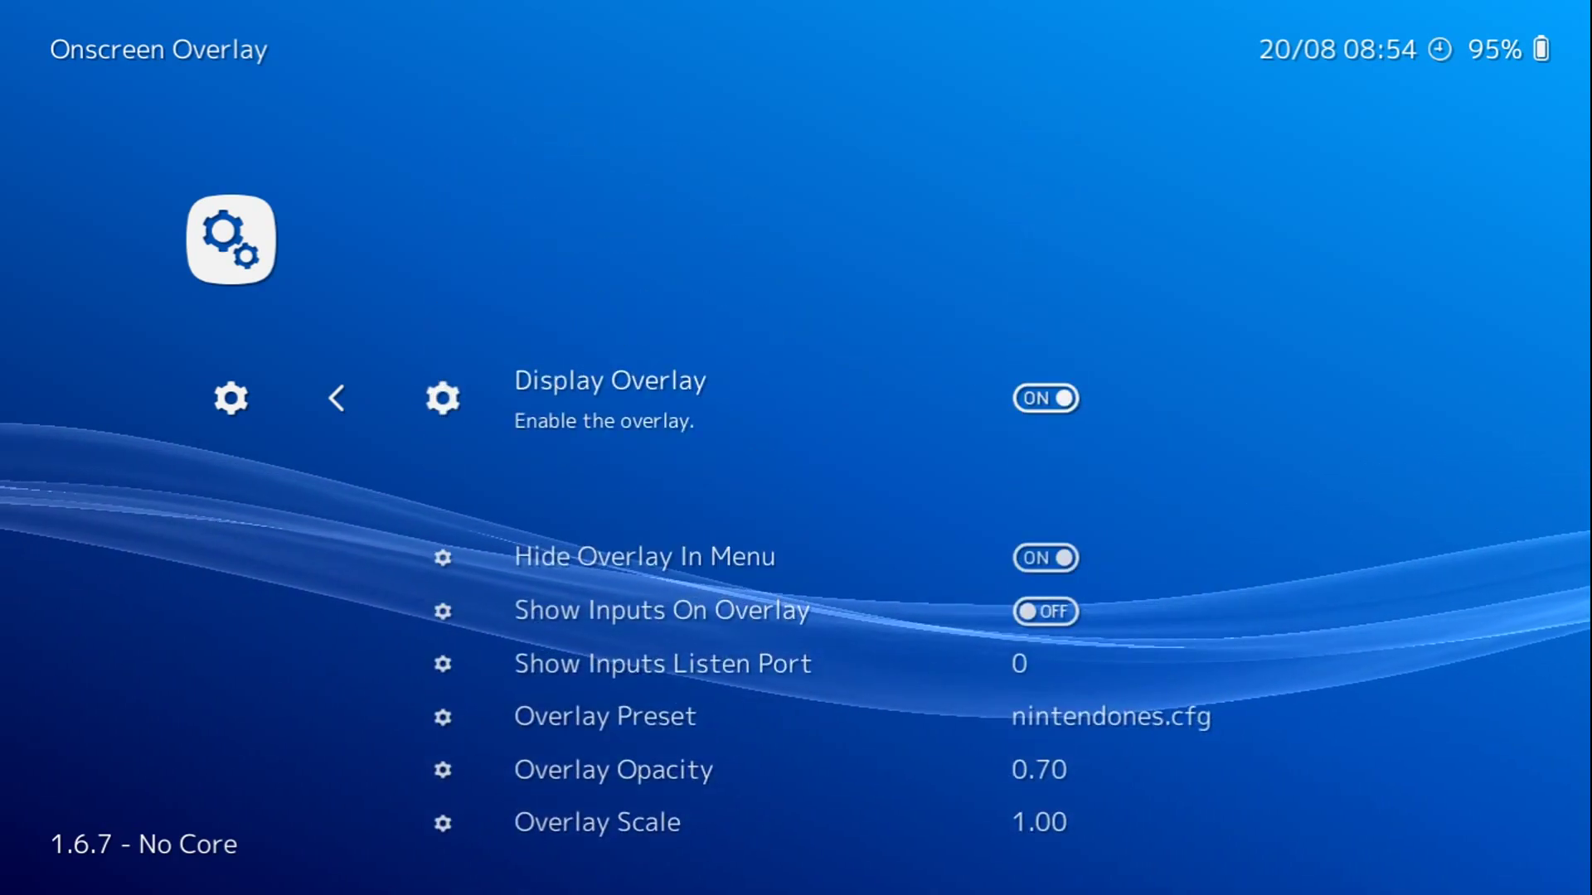
# - Toggle Display Overlay off and back on twice to demonstrate the setting
pyautogui.press('Return')
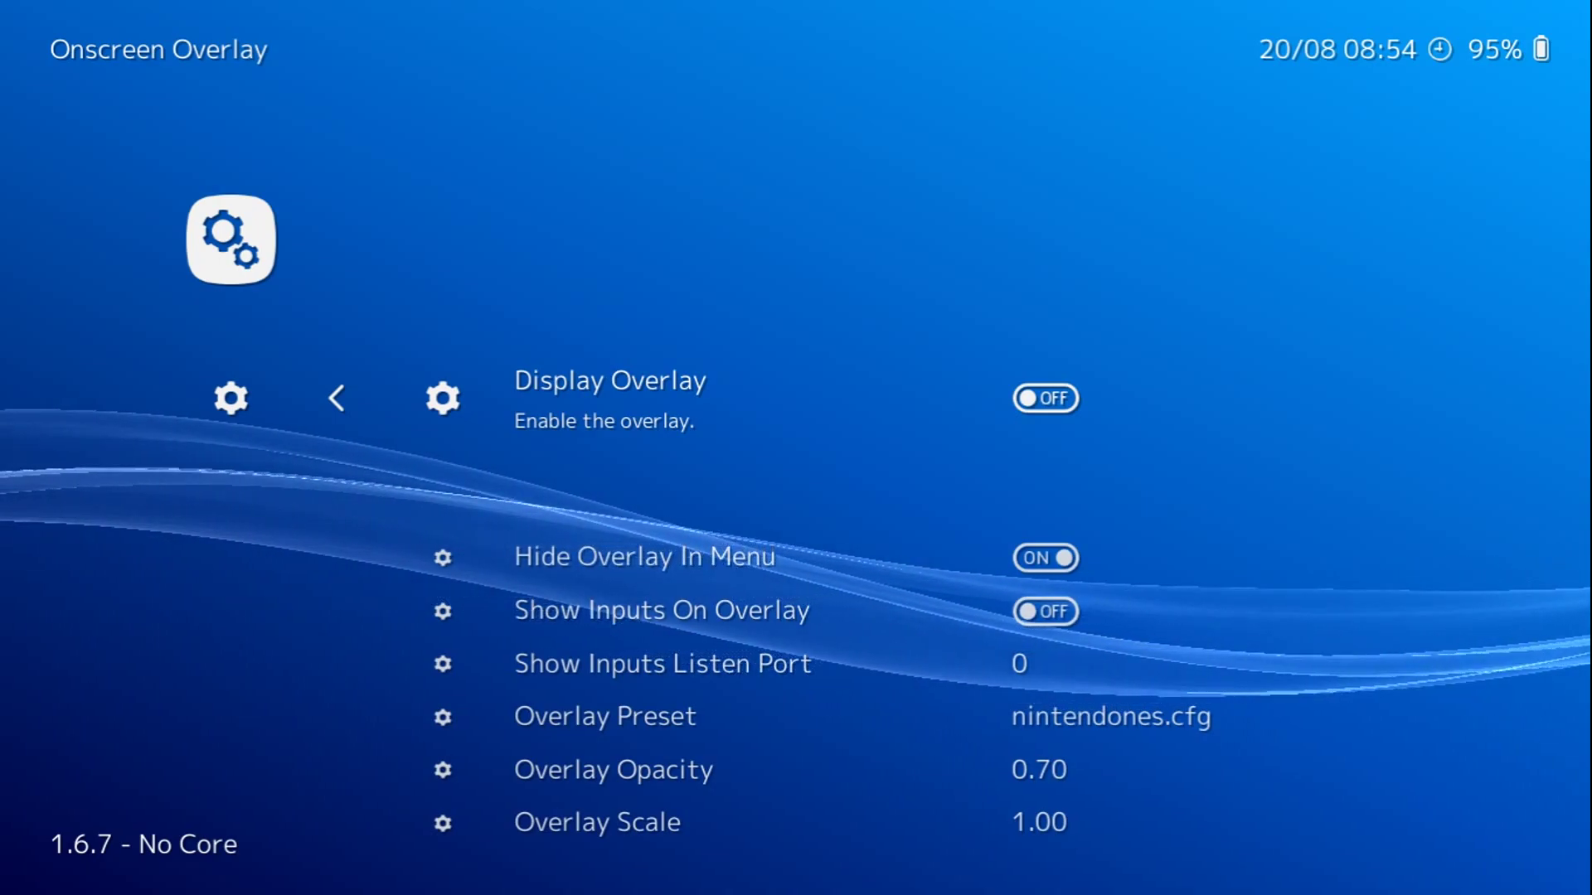
pyautogui.press('Return')
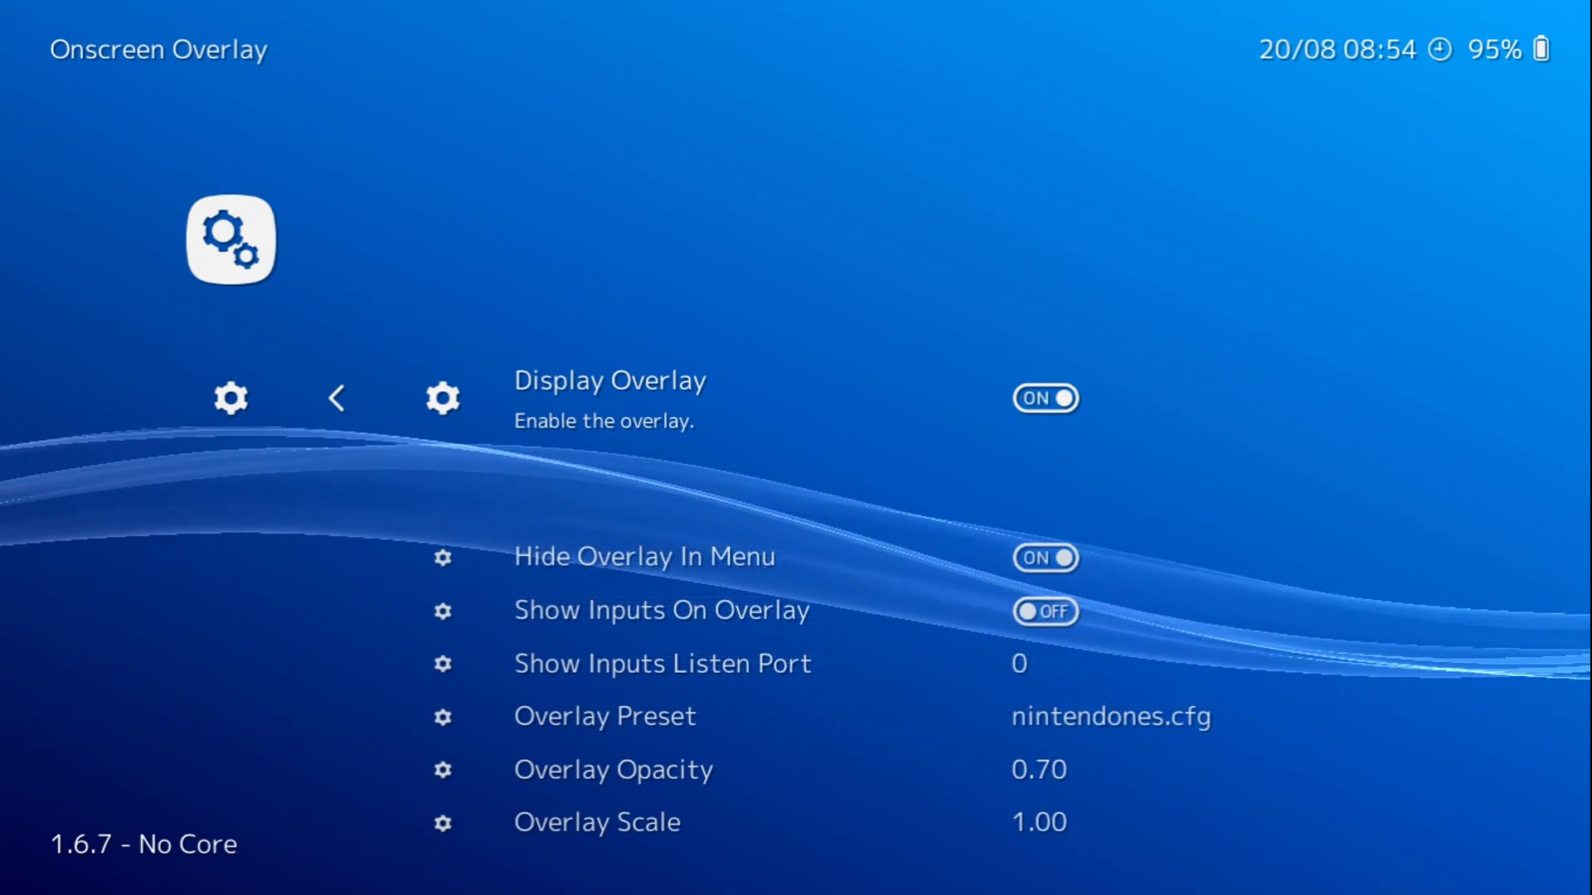
pyautogui.press('Return')
pyautogui.press('Return')
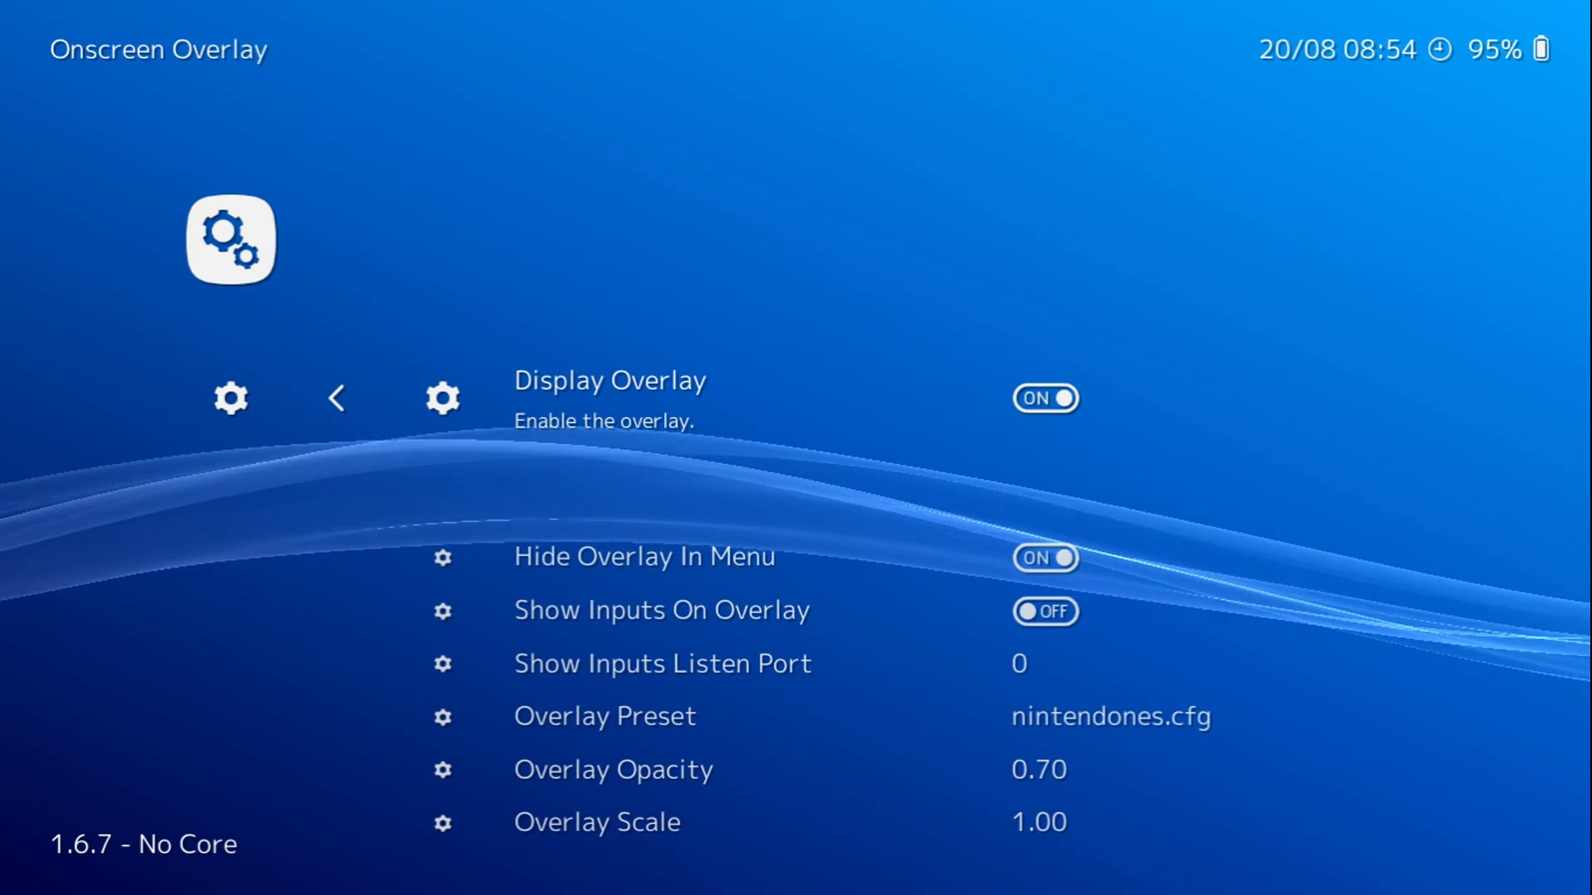
# - Leave the Onscreen Overlay options and look through the Main Menu entries down to Quit RetroArch
pyautogui.press('BackSpace')
pyautogui.press('BackSpace')
pyautogui.press('Left')
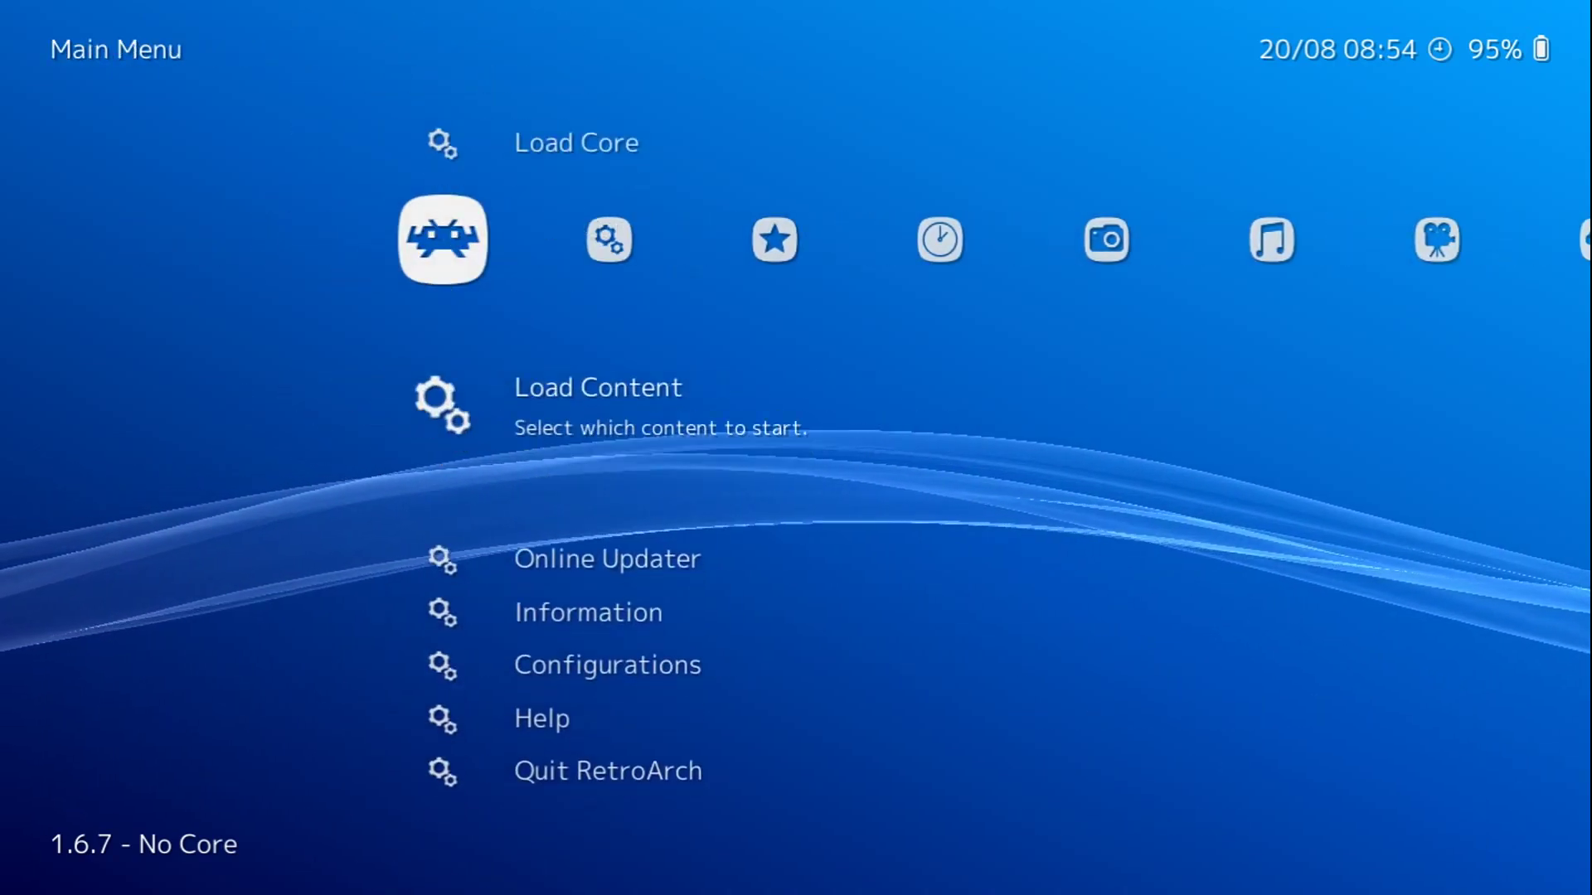
pyautogui.press('Down')
pyautogui.press('Down')
pyautogui.press('Down')
pyautogui.press('Down')
pyautogui.press('Down')
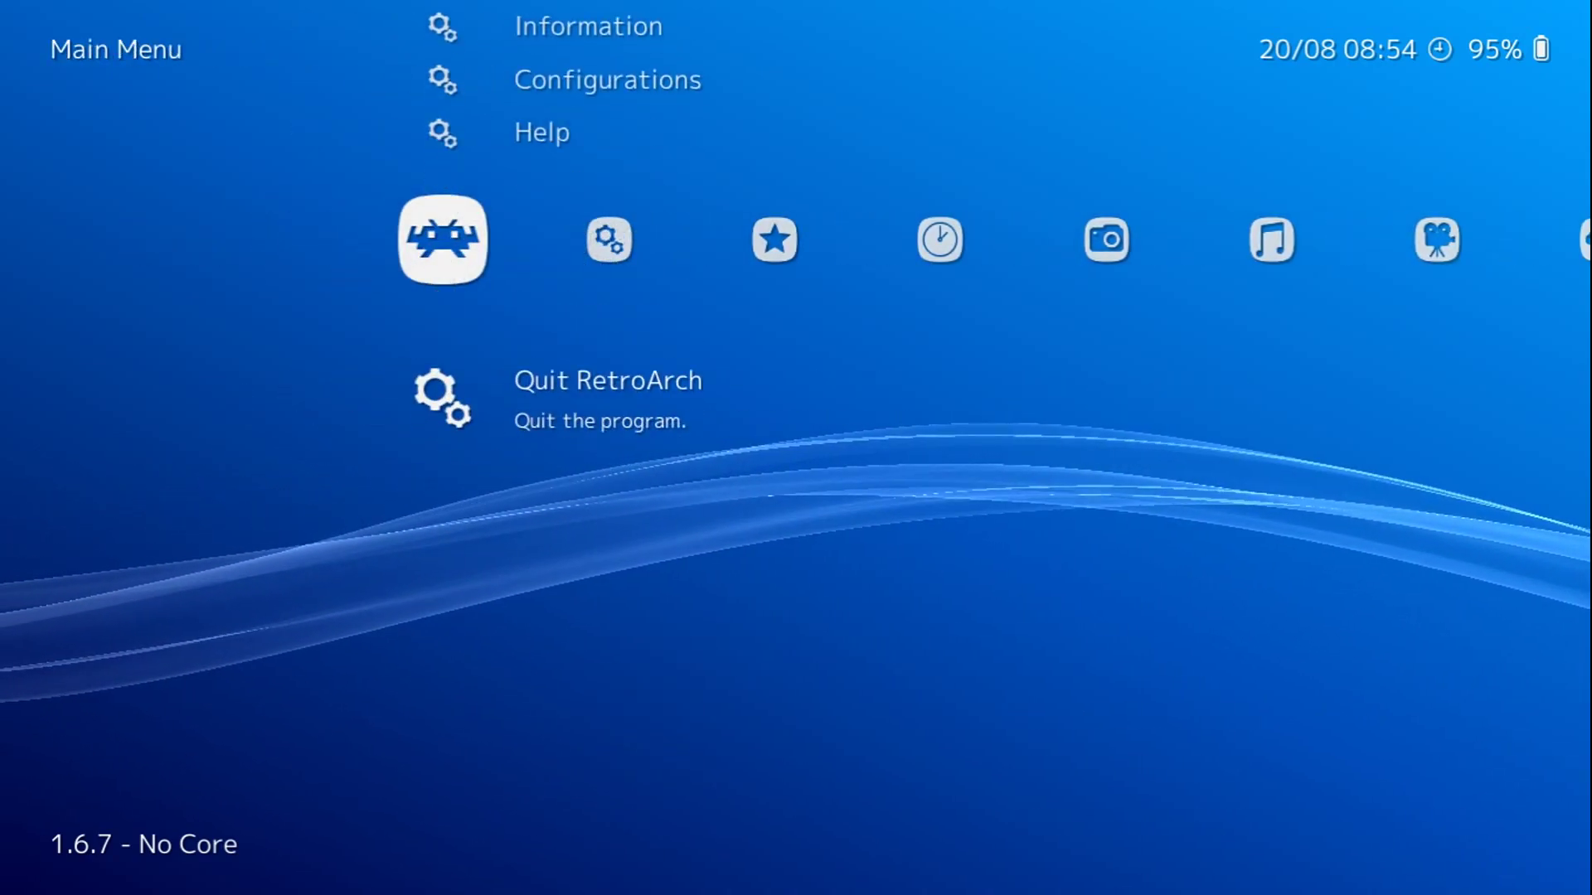
pyautogui.press('Up')
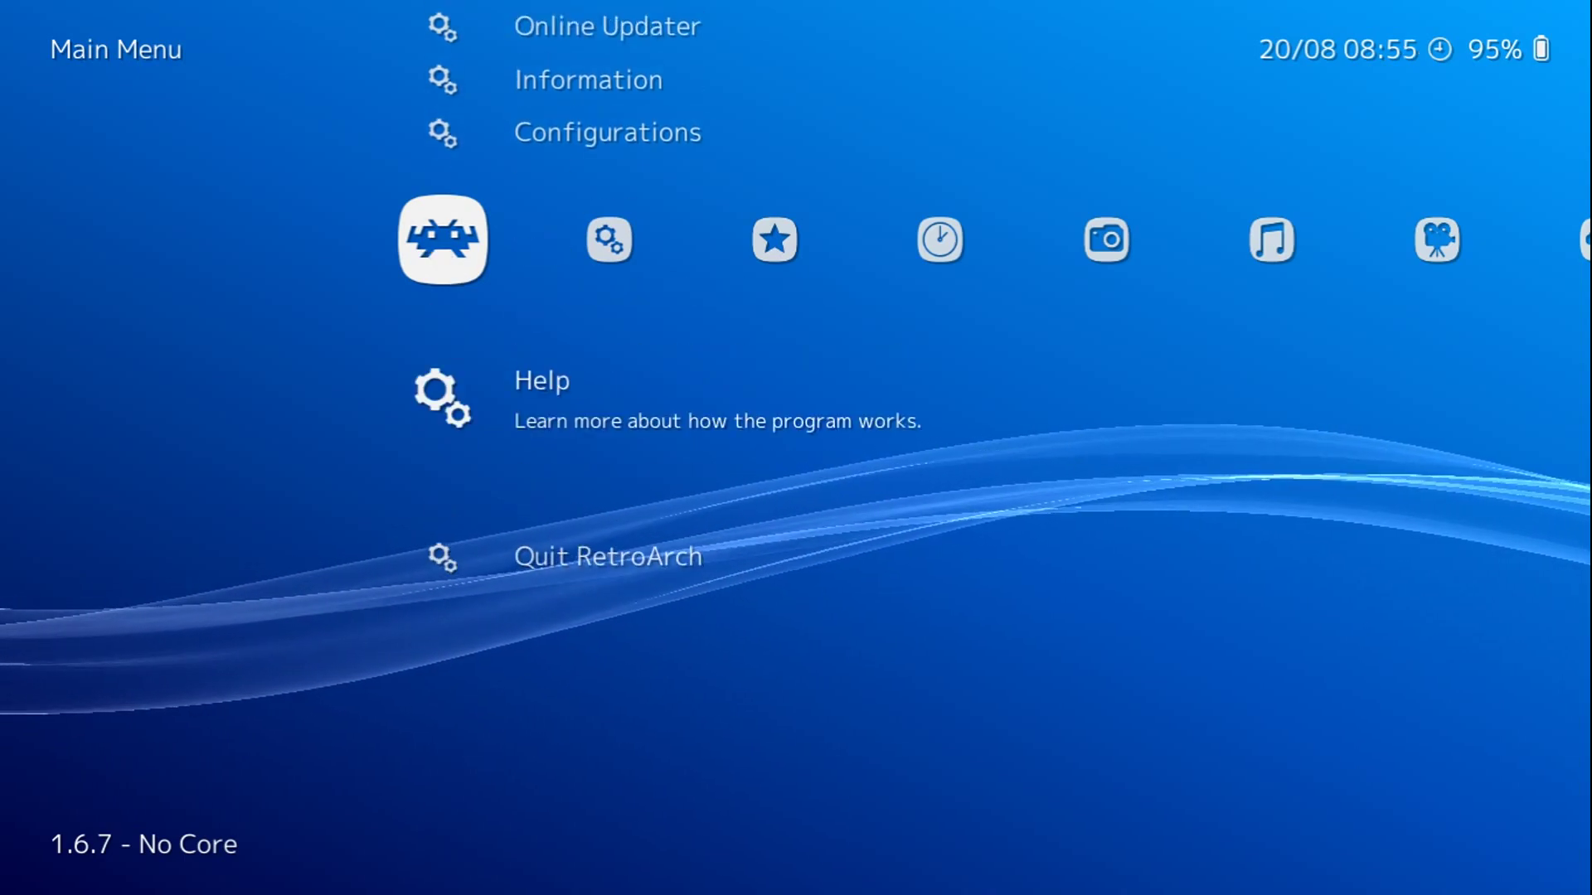
# - Open the Input Hotkey Binds within the Input settings
pyautogui.press('Right')
pyautogui.press('Down')
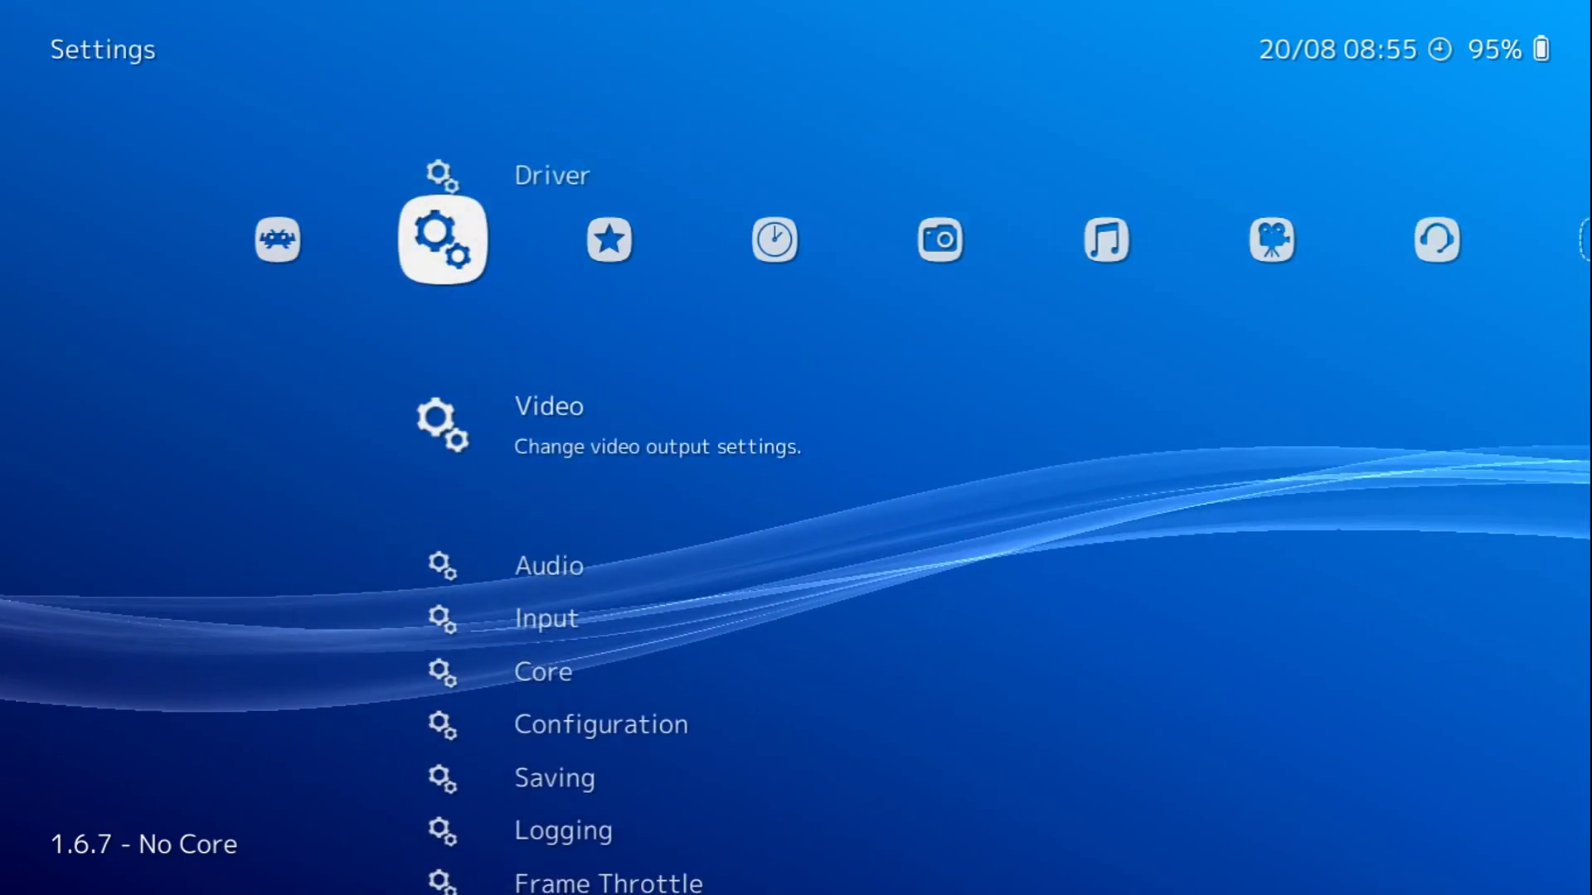
pyautogui.press('Down')
pyautogui.press('Return')
pyautogui.press('Down')
pyautogui.press('Down')
pyautogui.press('Down')
pyautogui.press('Down')
pyautogui.press('Down')
pyautogui.press('Down')
pyautogui.press('Down')
pyautogui.press('Down')
pyautogui.press('Down')
pyautogui.press('Down')
pyautogui.press('Down')
pyautogui.press('Down')
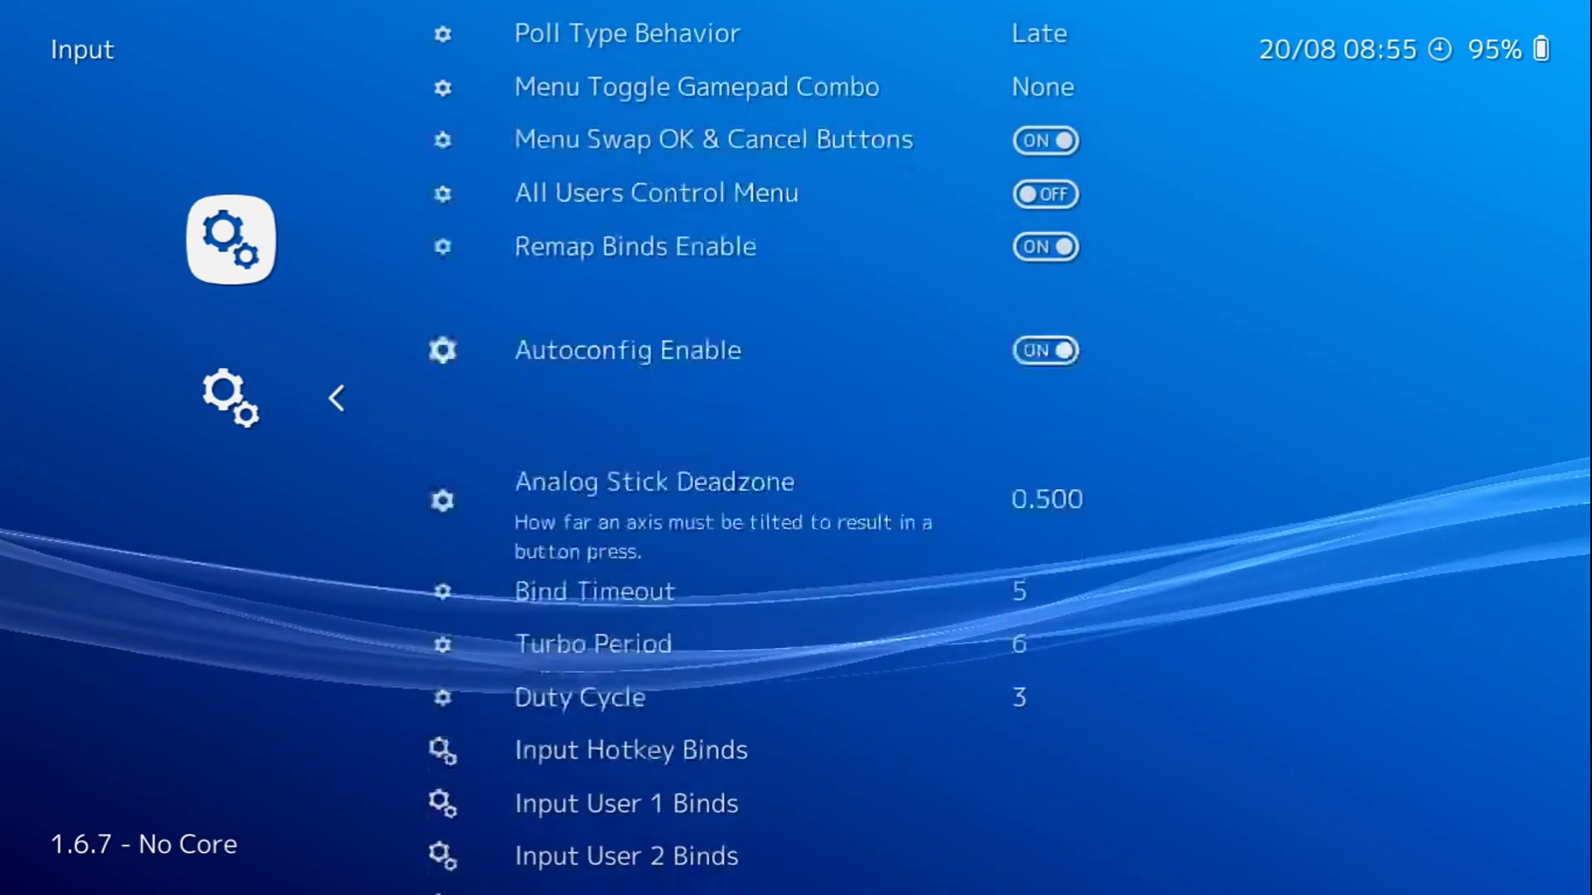
pyautogui.press('Return')
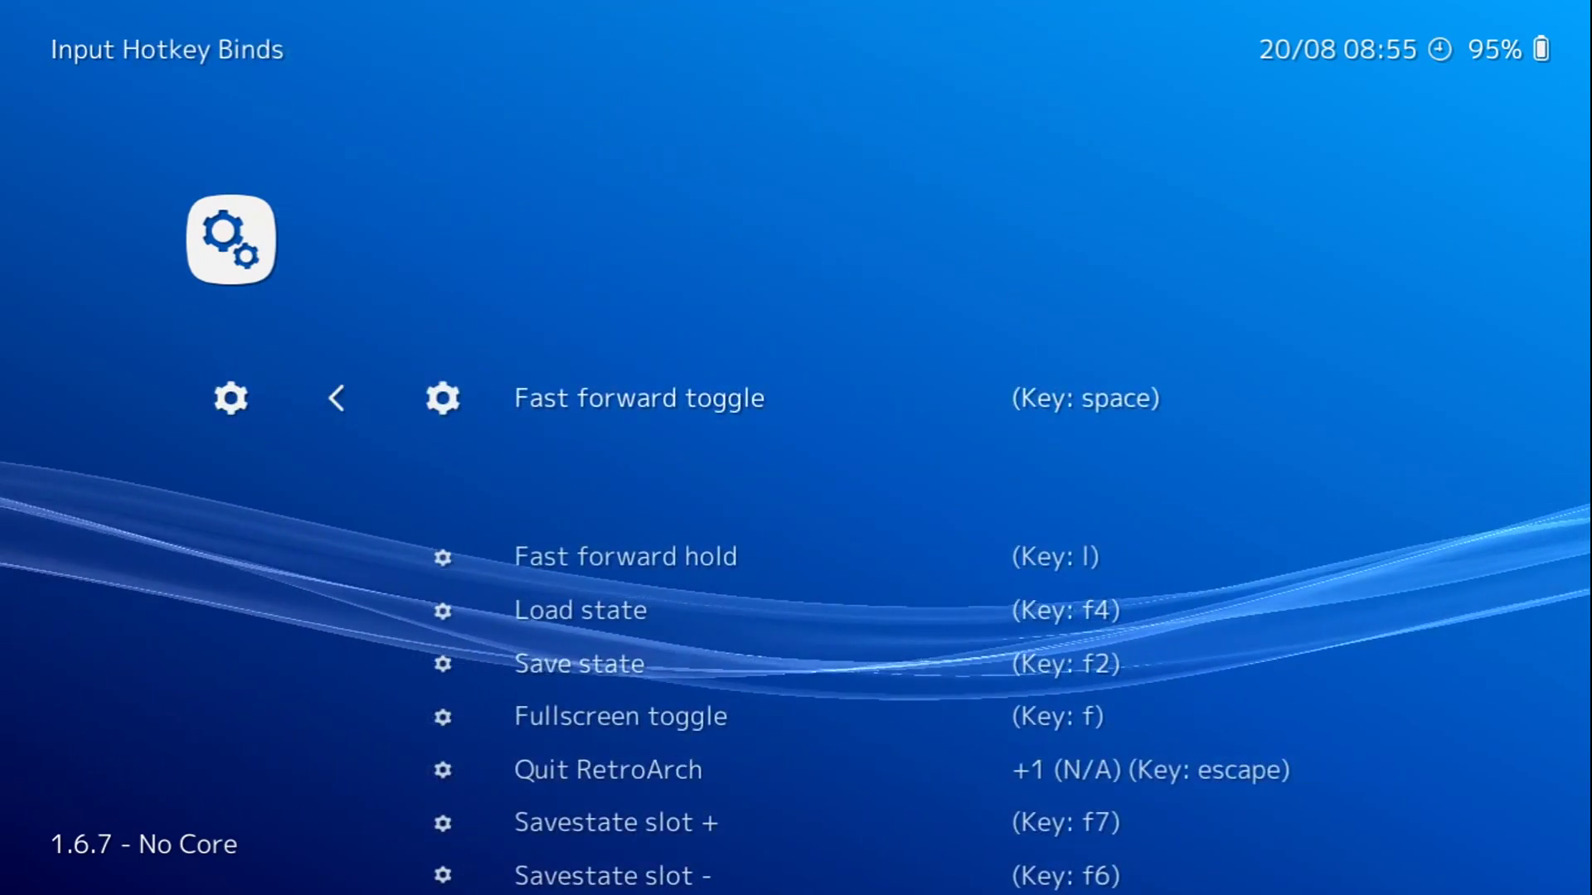
# - Look through the hotkey binds from the end of the list up to Enable hotkeys and examine its assigned button
pyautogui.press('Up')
pyautogui.press('Up')
pyautogui.press('Up')
pyautogui.press('Up')
pyautogui.press('Up')
pyautogui.press('Up')
pyautogui.press('Up')
pyautogui.press('Up')
pyautogui.press('Up')
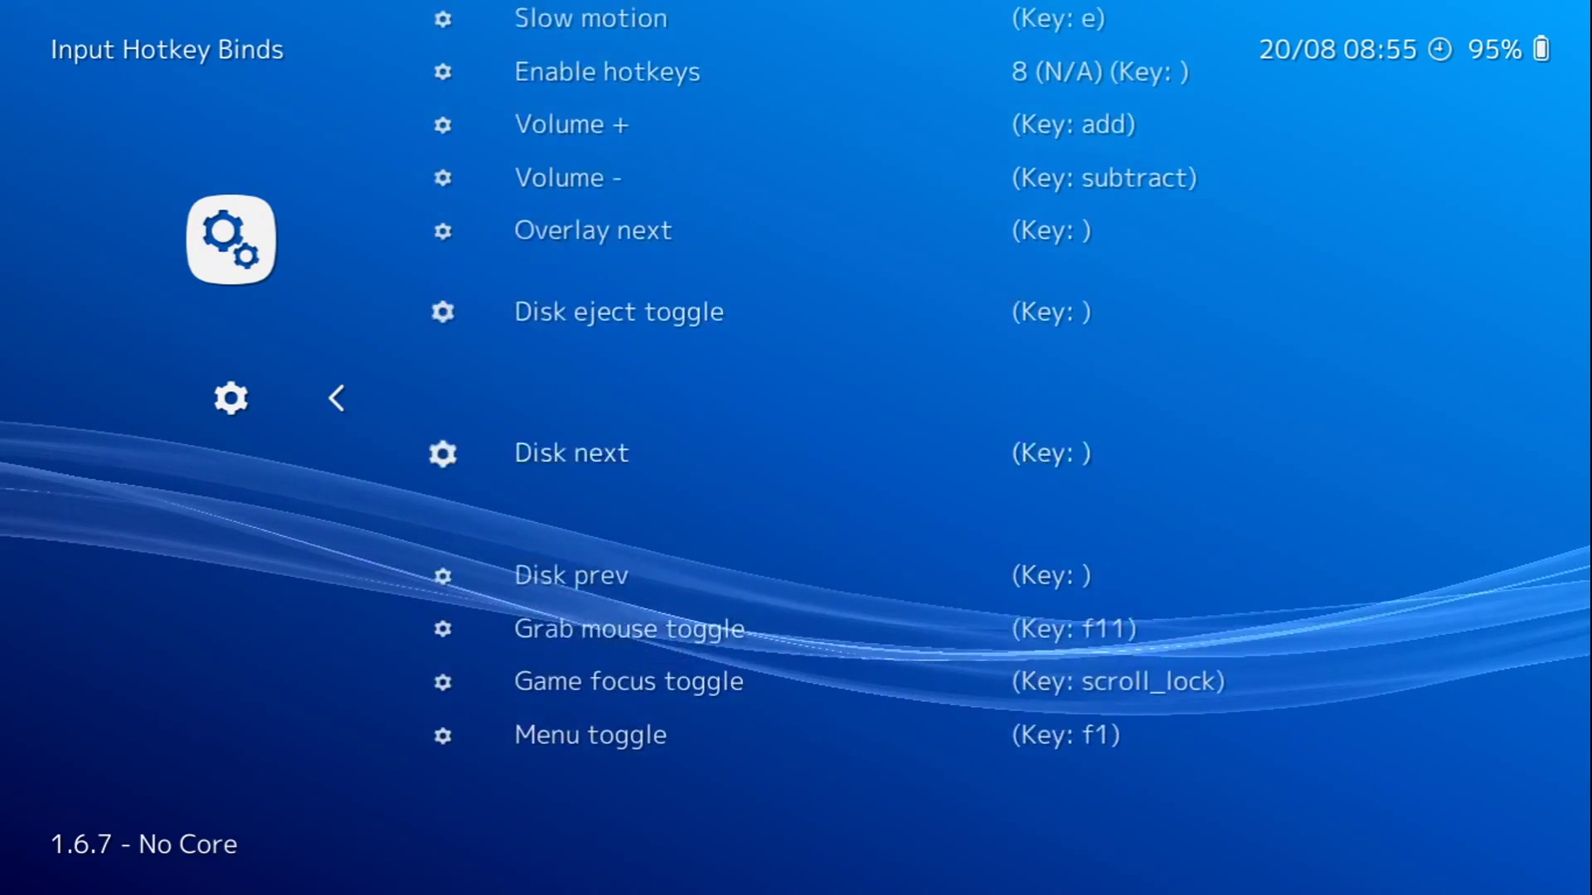
pyautogui.press('Up')
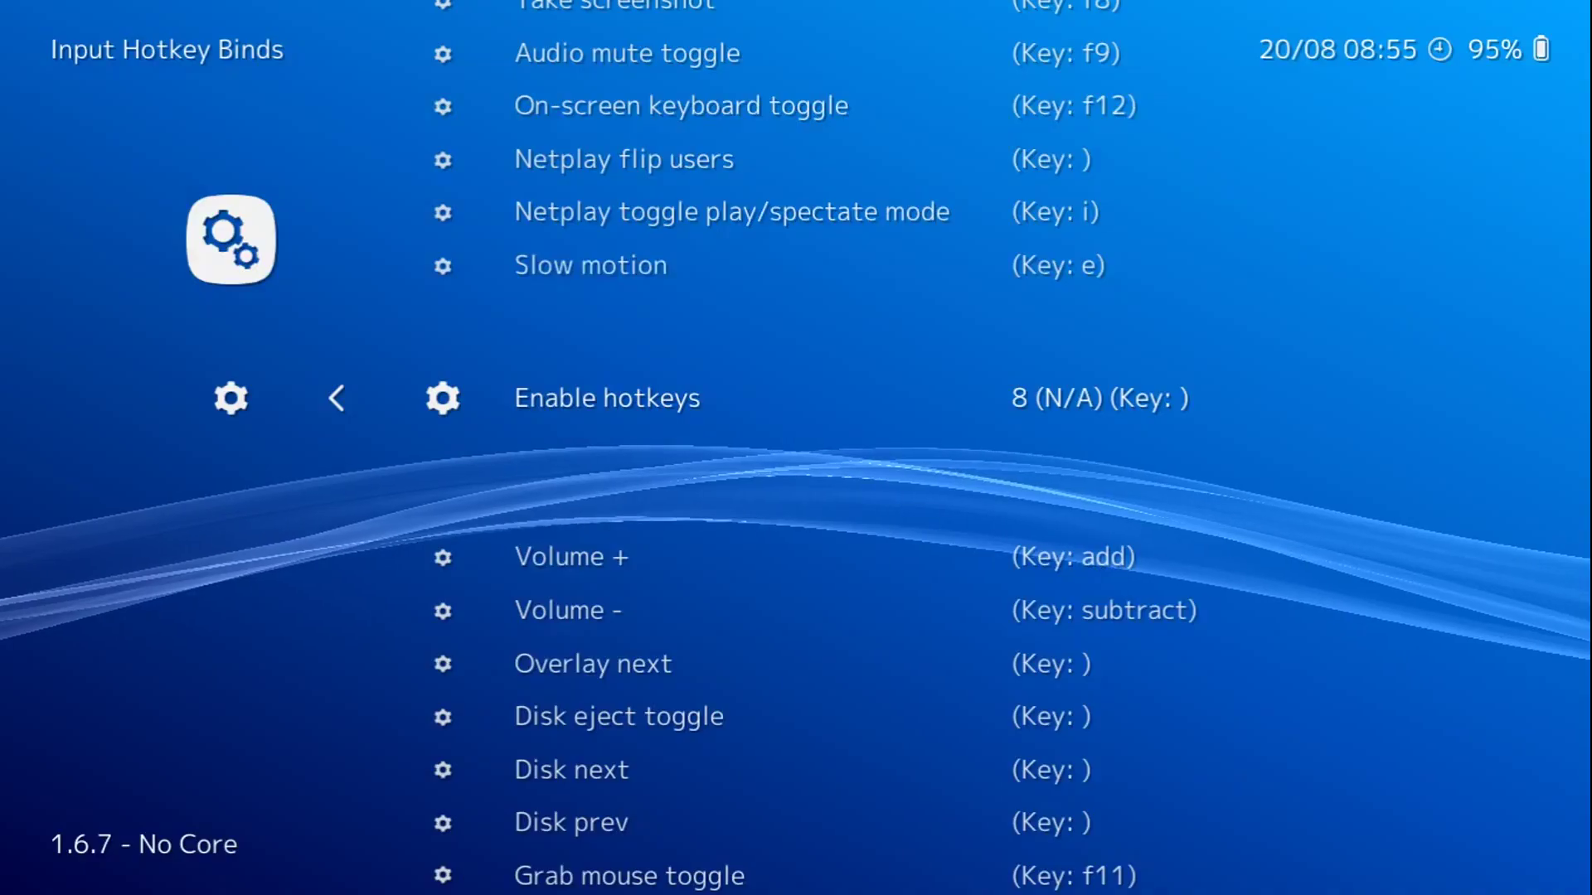
# - Go through the remaining hotkey binds up to Quit RetroArch and open its bind without changing the assignment
pyautogui.press('Up')
pyautogui.press('Up')
pyautogui.press('Up')
pyautogui.press('Up')
pyautogui.press('Up')
pyautogui.press('Up')
pyautogui.press('Up')
pyautogui.press('Up')
pyautogui.press('Up')
pyautogui.press('Up')
pyautogui.press('Up')
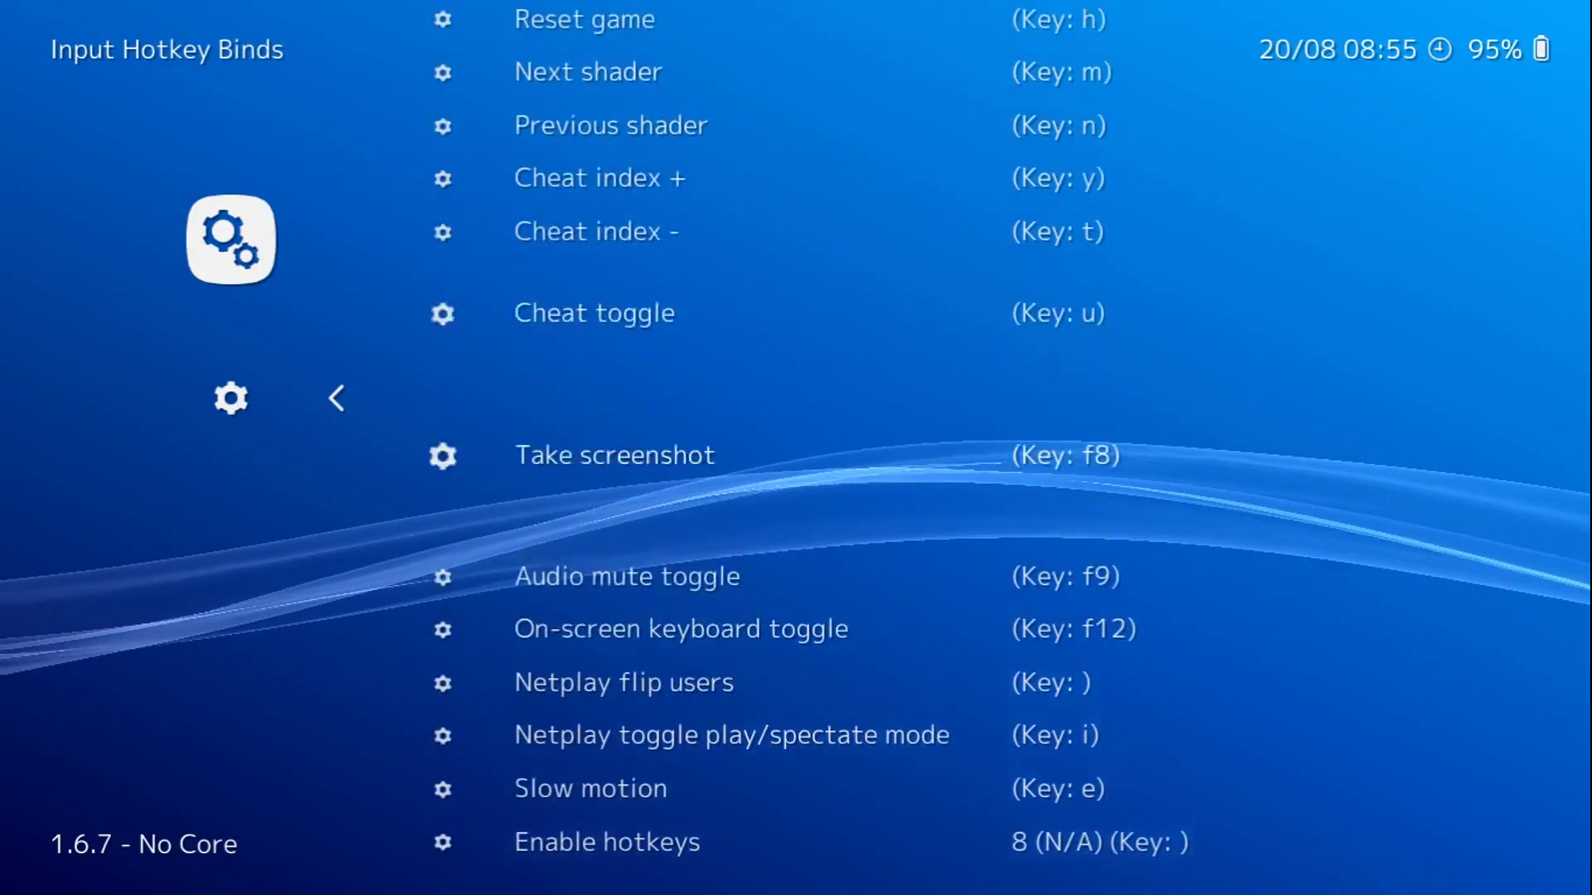
pyautogui.press('Up')
pyautogui.press('Up')
pyautogui.press('Up')
pyautogui.press('Up')
pyautogui.press('Up')
pyautogui.press('Up')
pyautogui.press('Up')
pyautogui.press('Up')
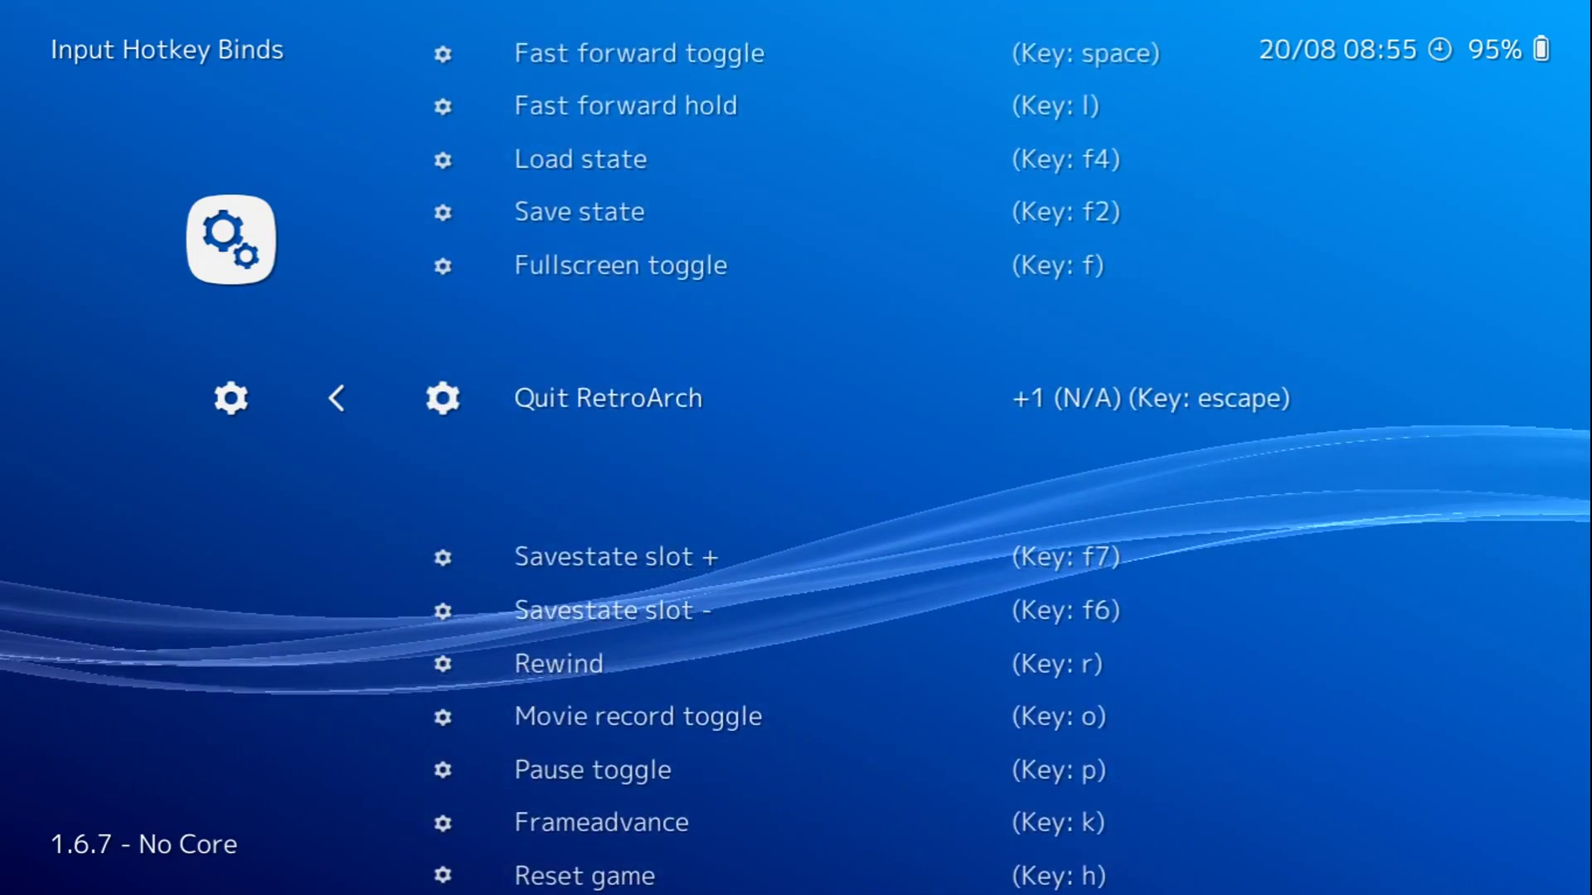
pyautogui.press('Return')
pyautogui.press('Escape')
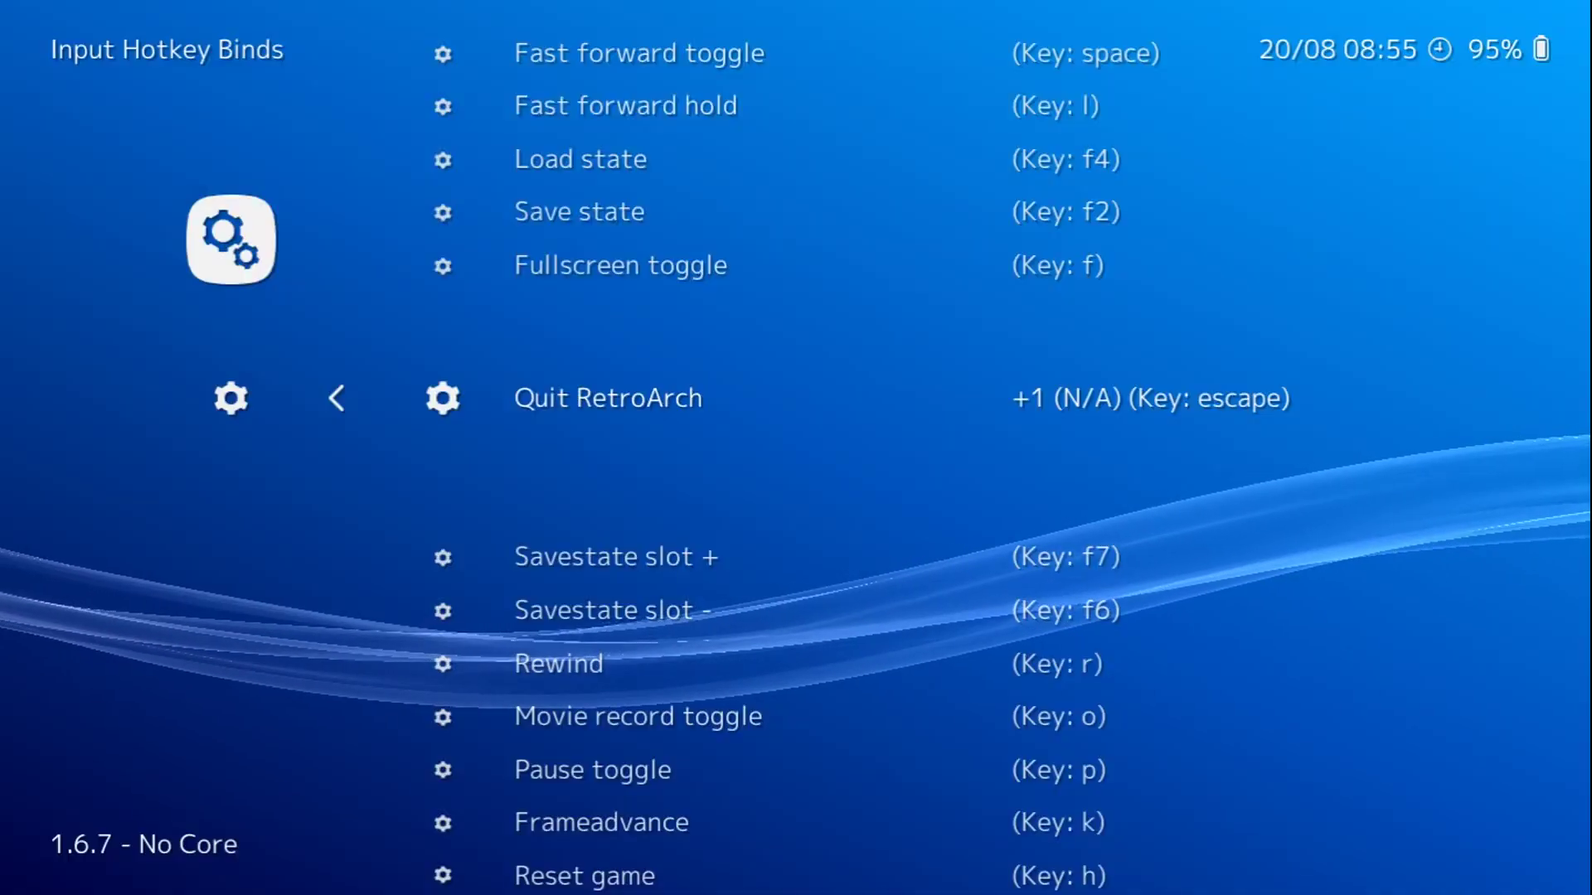
# - Leave the Input settings and save the current configuration from the Main Menu's Configurations
pyautogui.press('BackSpace')
pyautogui.press('BackSpace')
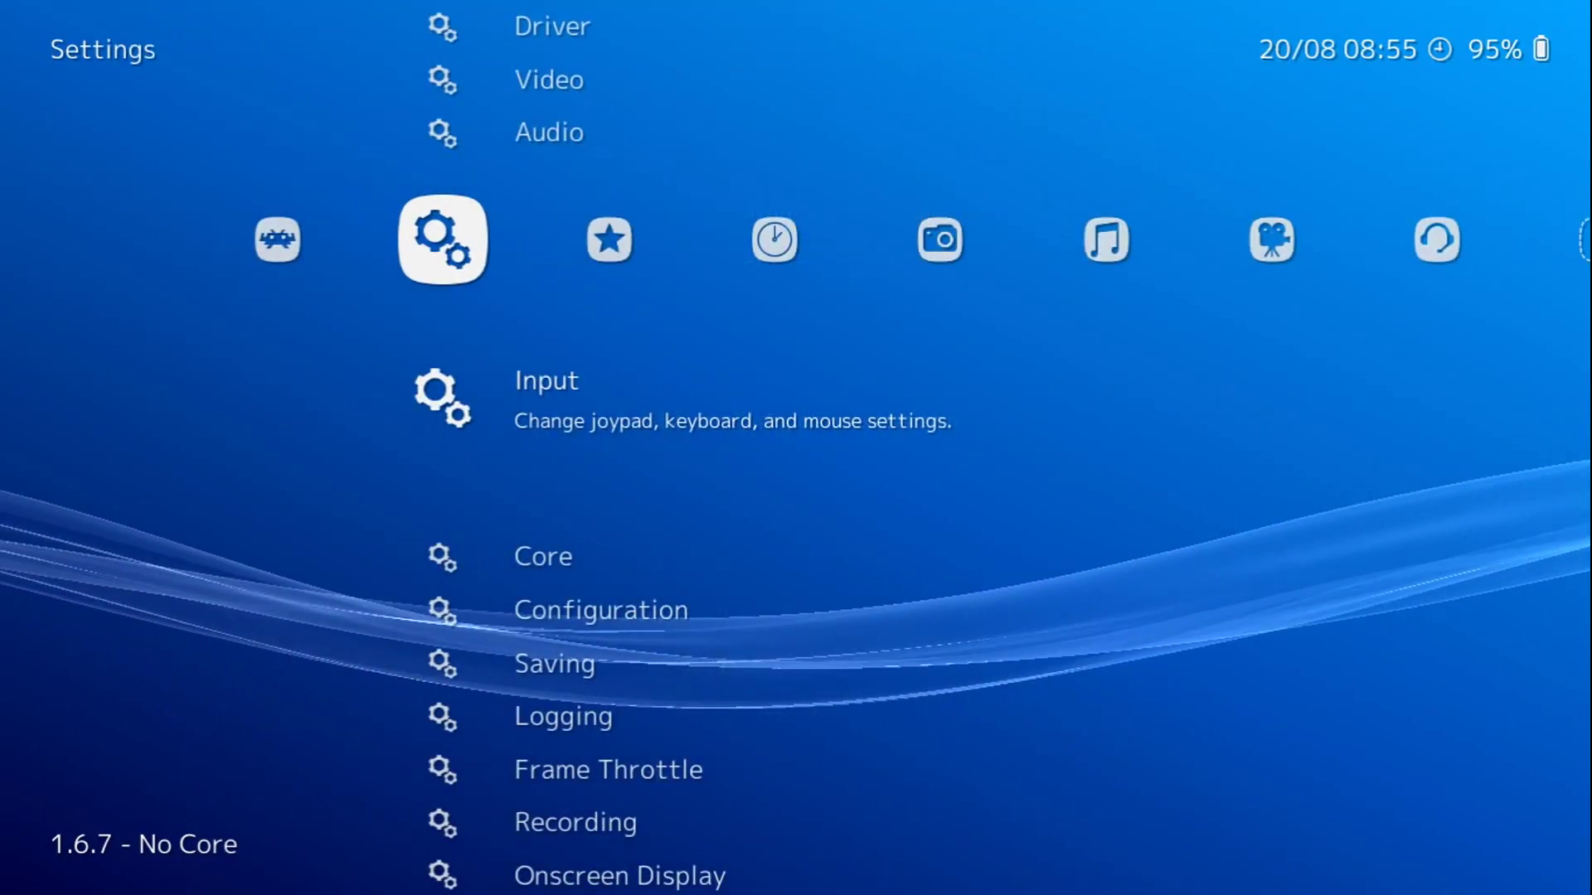
pyautogui.press('Left')
pyautogui.press('Down')
pyautogui.press('Down')
pyautogui.press('Return')
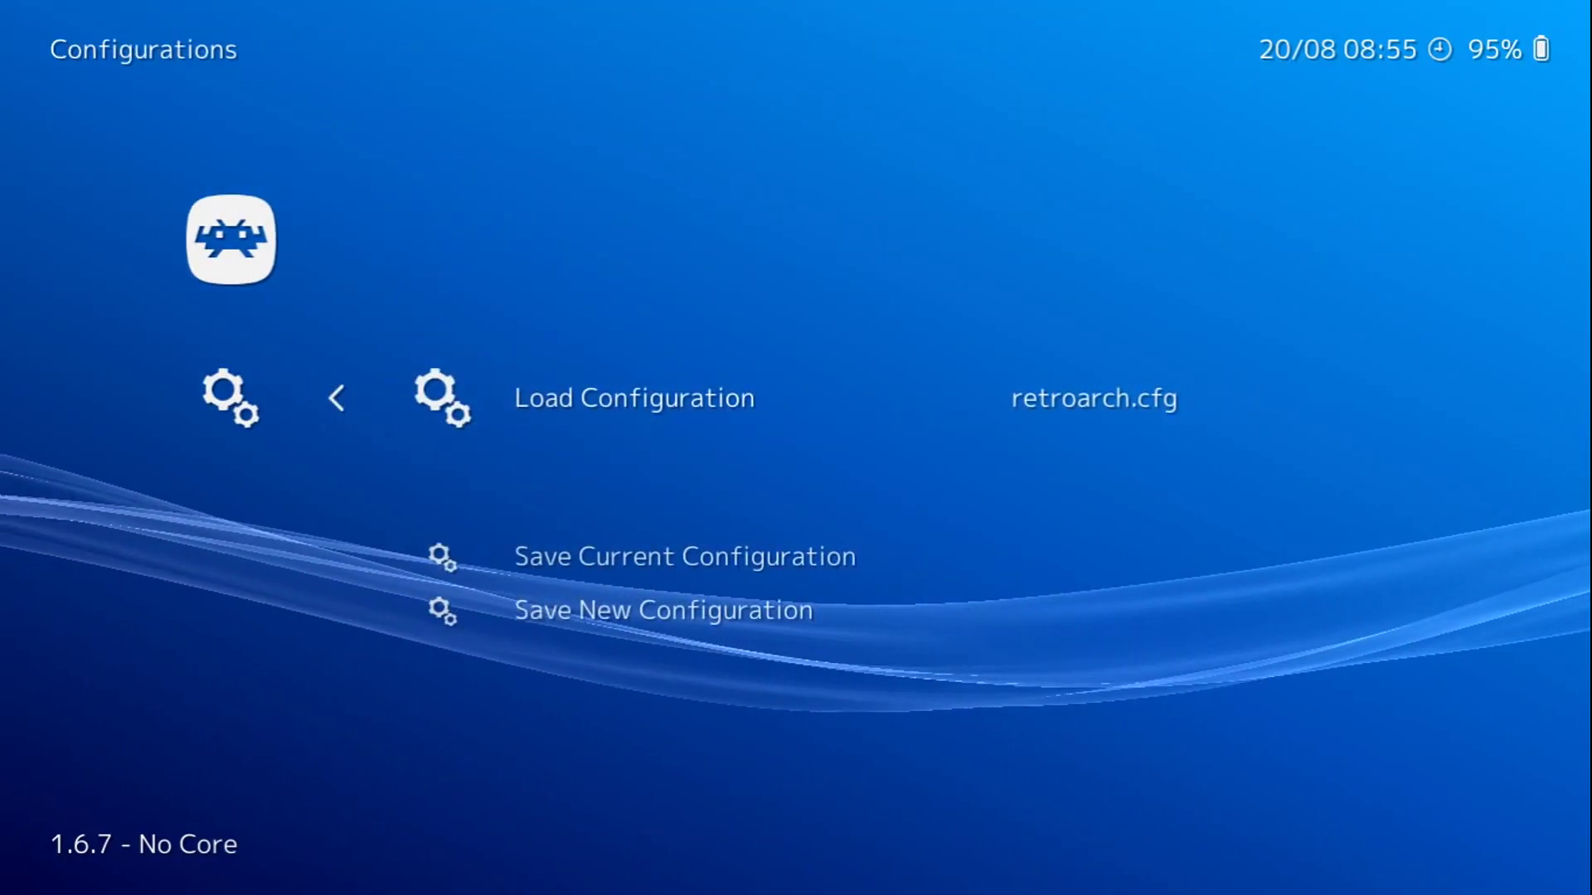
pyautogui.press('Down')
pyautogui.press('Return')
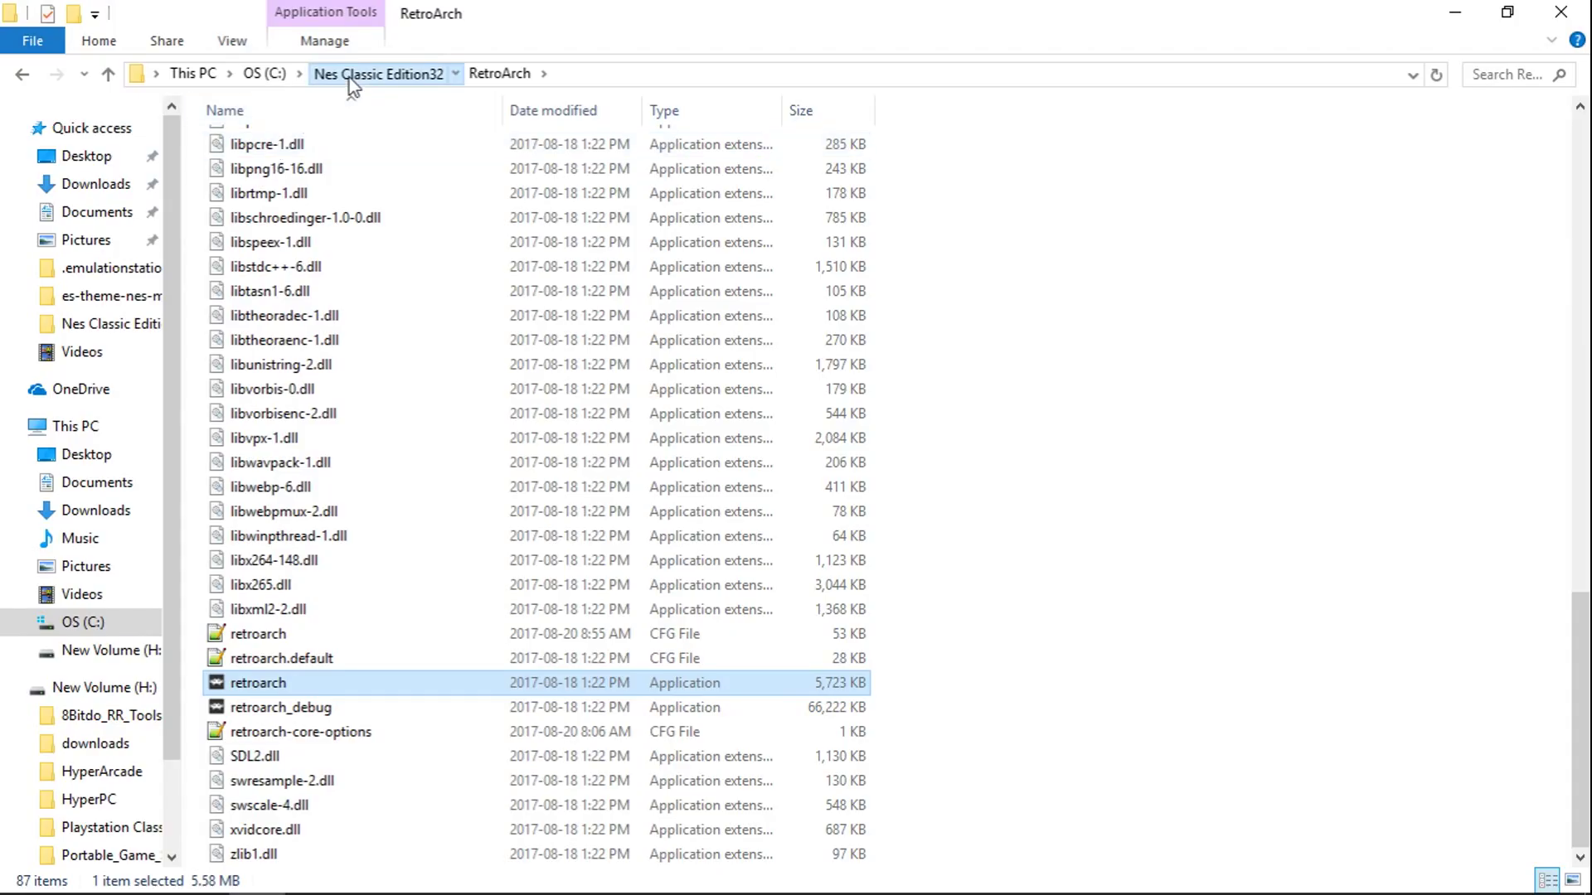
# - Go back to the Nes Classic Edition32 folder in File Explorer and launch the attract application
pyautogui.click(350, 78)
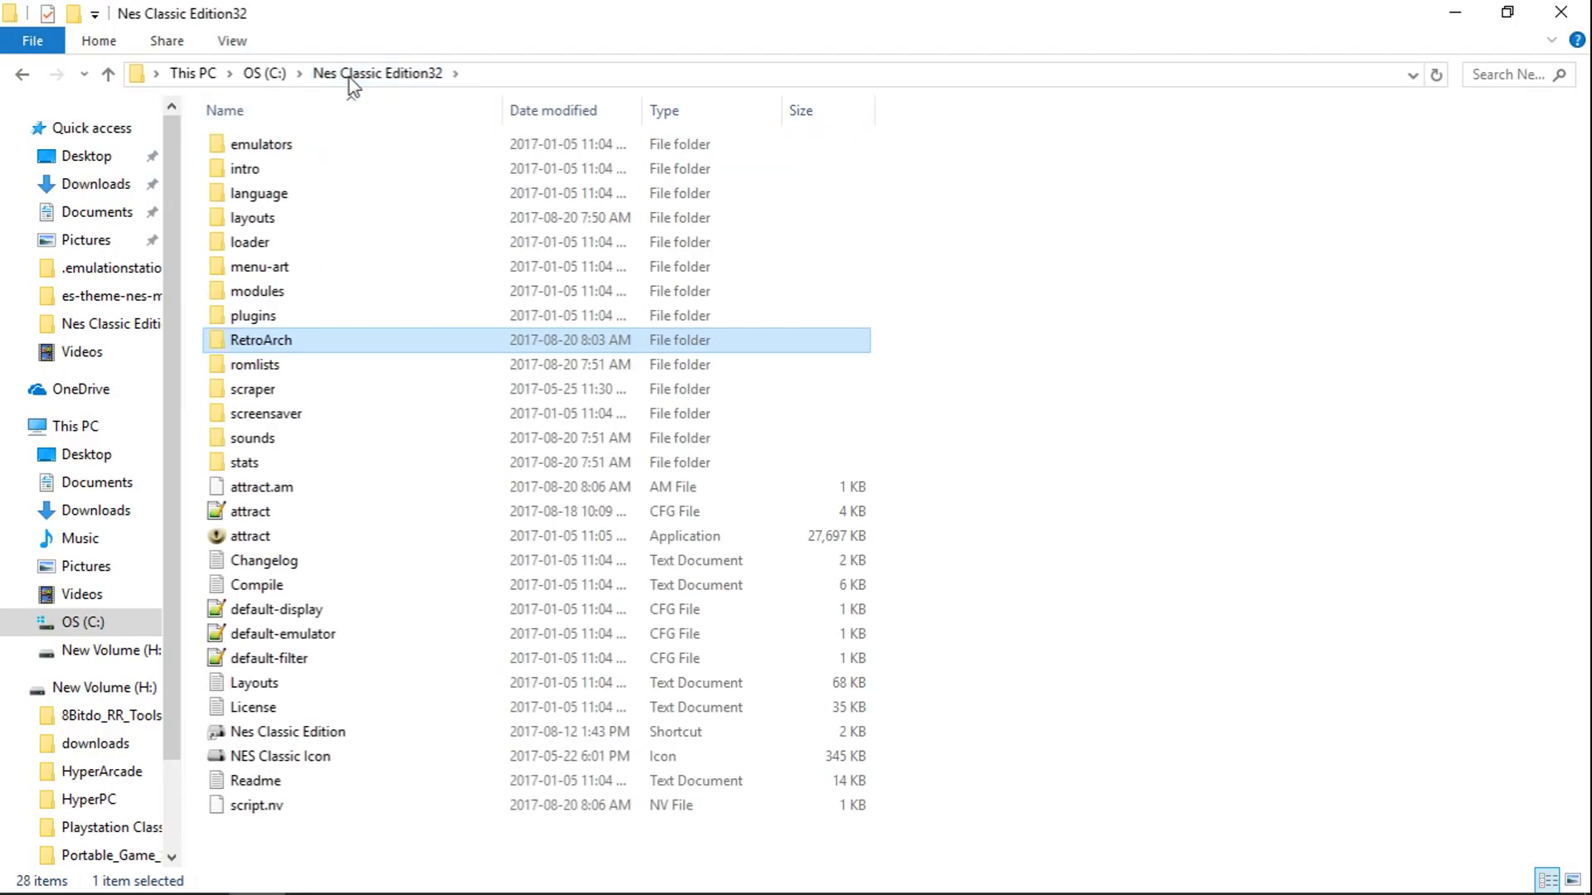
pyautogui.doubleClick(279, 537)
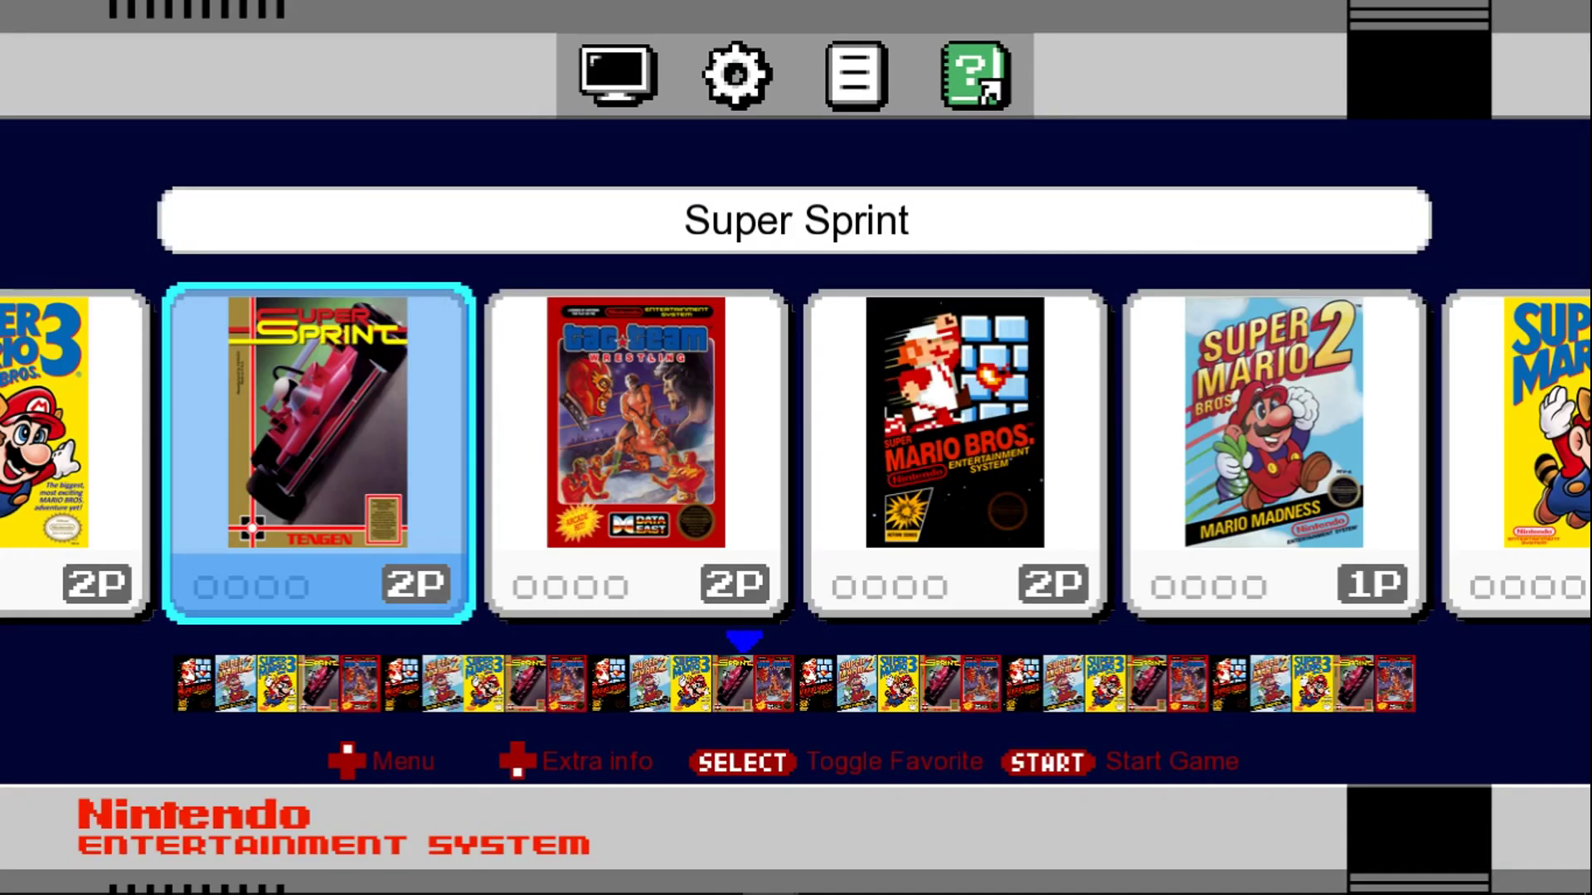
# - Browse the game carousel forward to Tag Team Wrestling and return to Super Mario Bros. 3
pyautogui.press('Right')
pyautogui.press('Right')
pyautogui.press('Right')
pyautogui.press('Right')
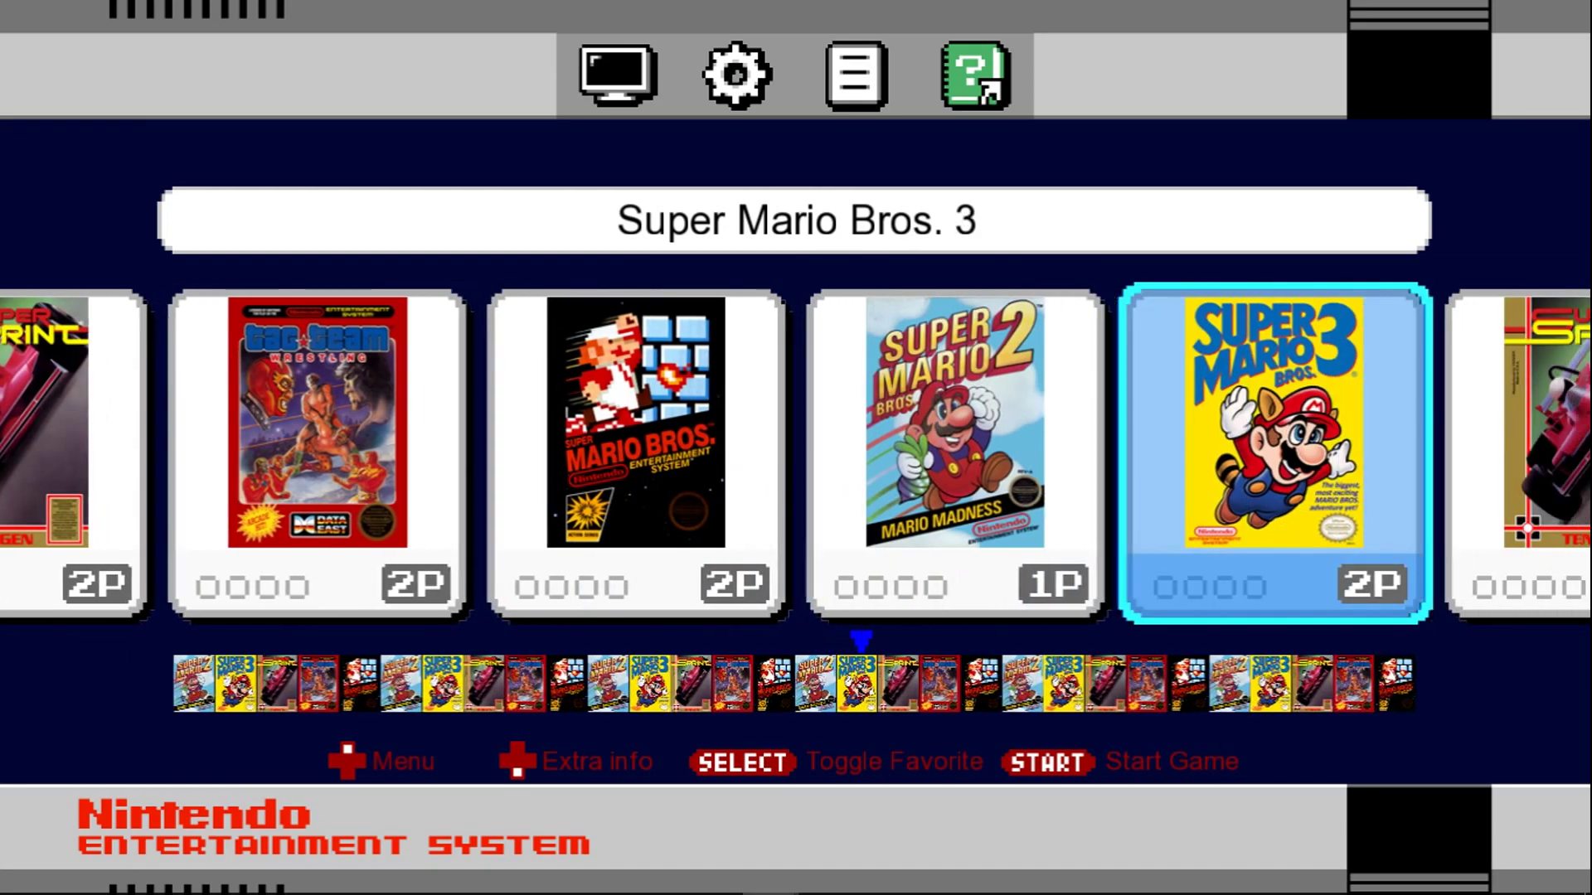
pyautogui.press('Right')
pyautogui.press('Right')
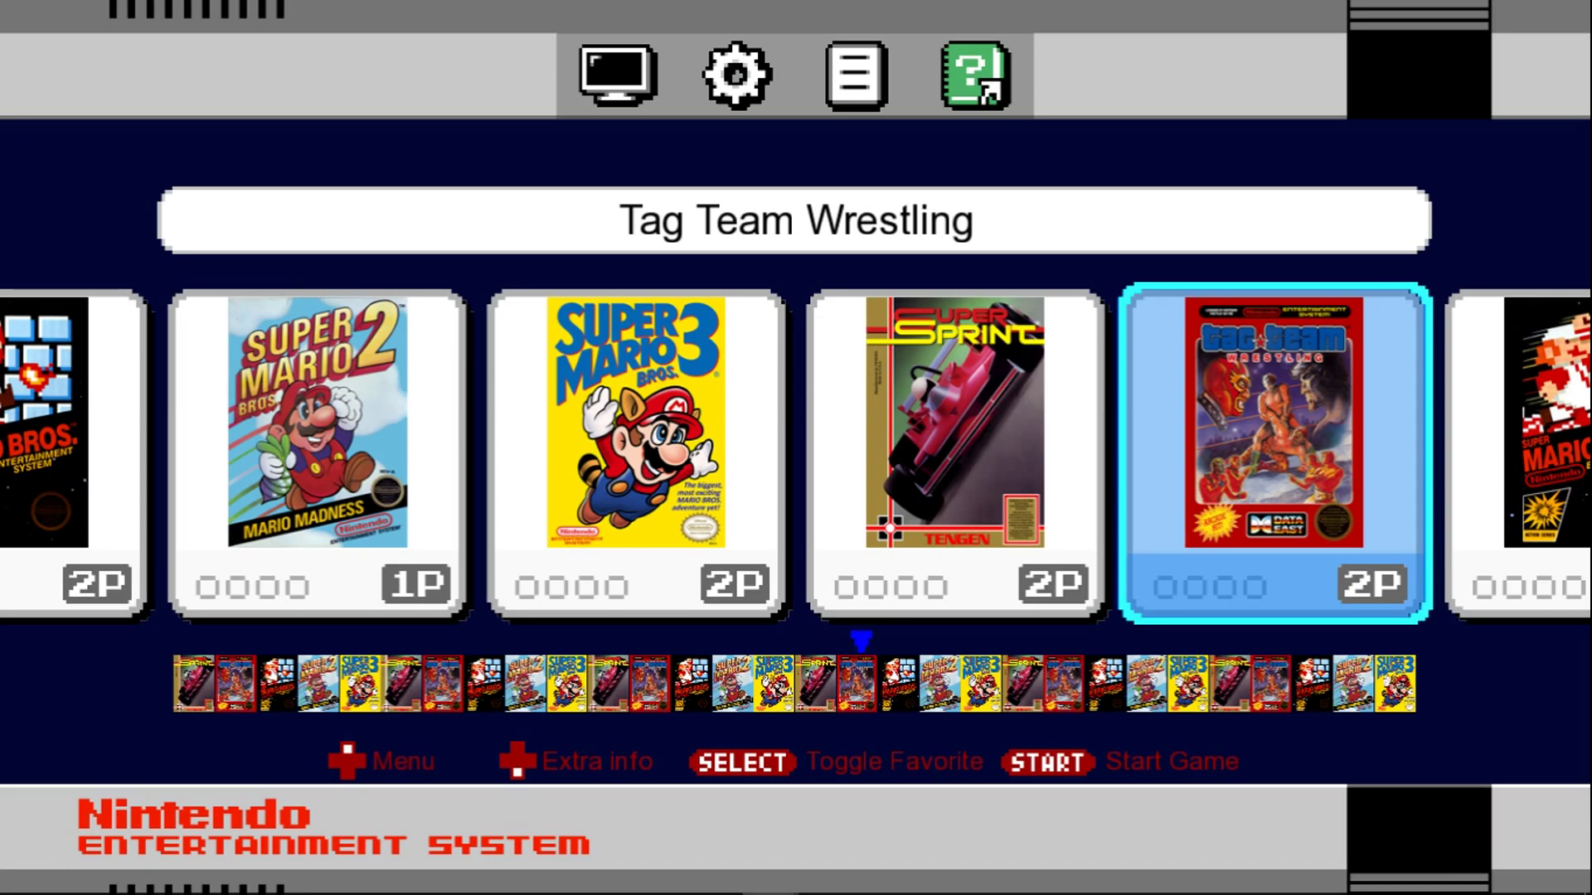
pyautogui.press('Left')
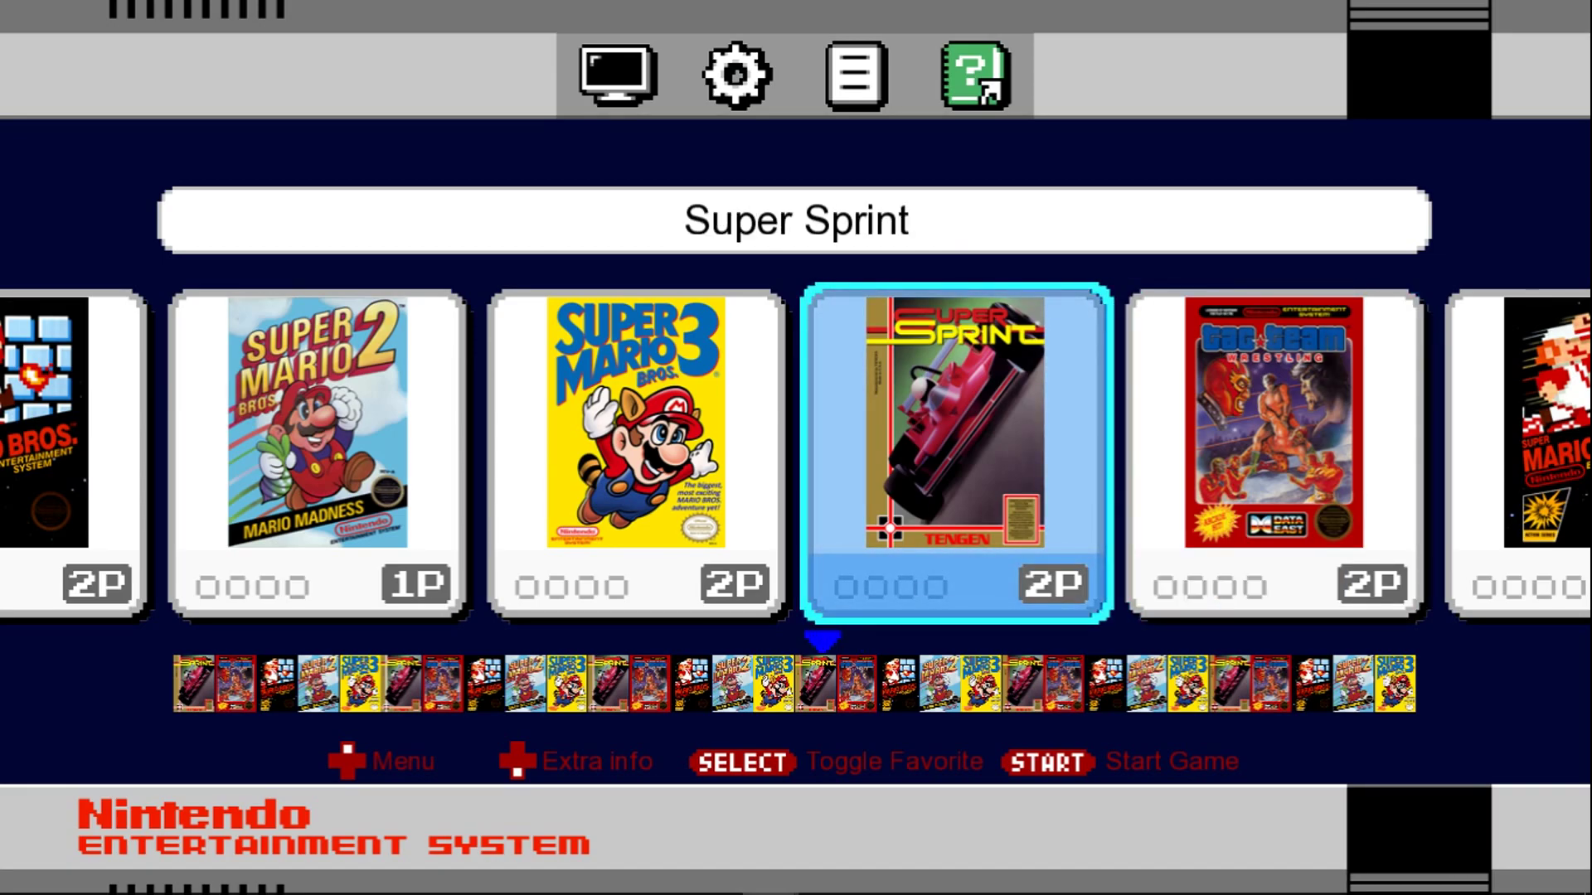
pyautogui.press('Left')
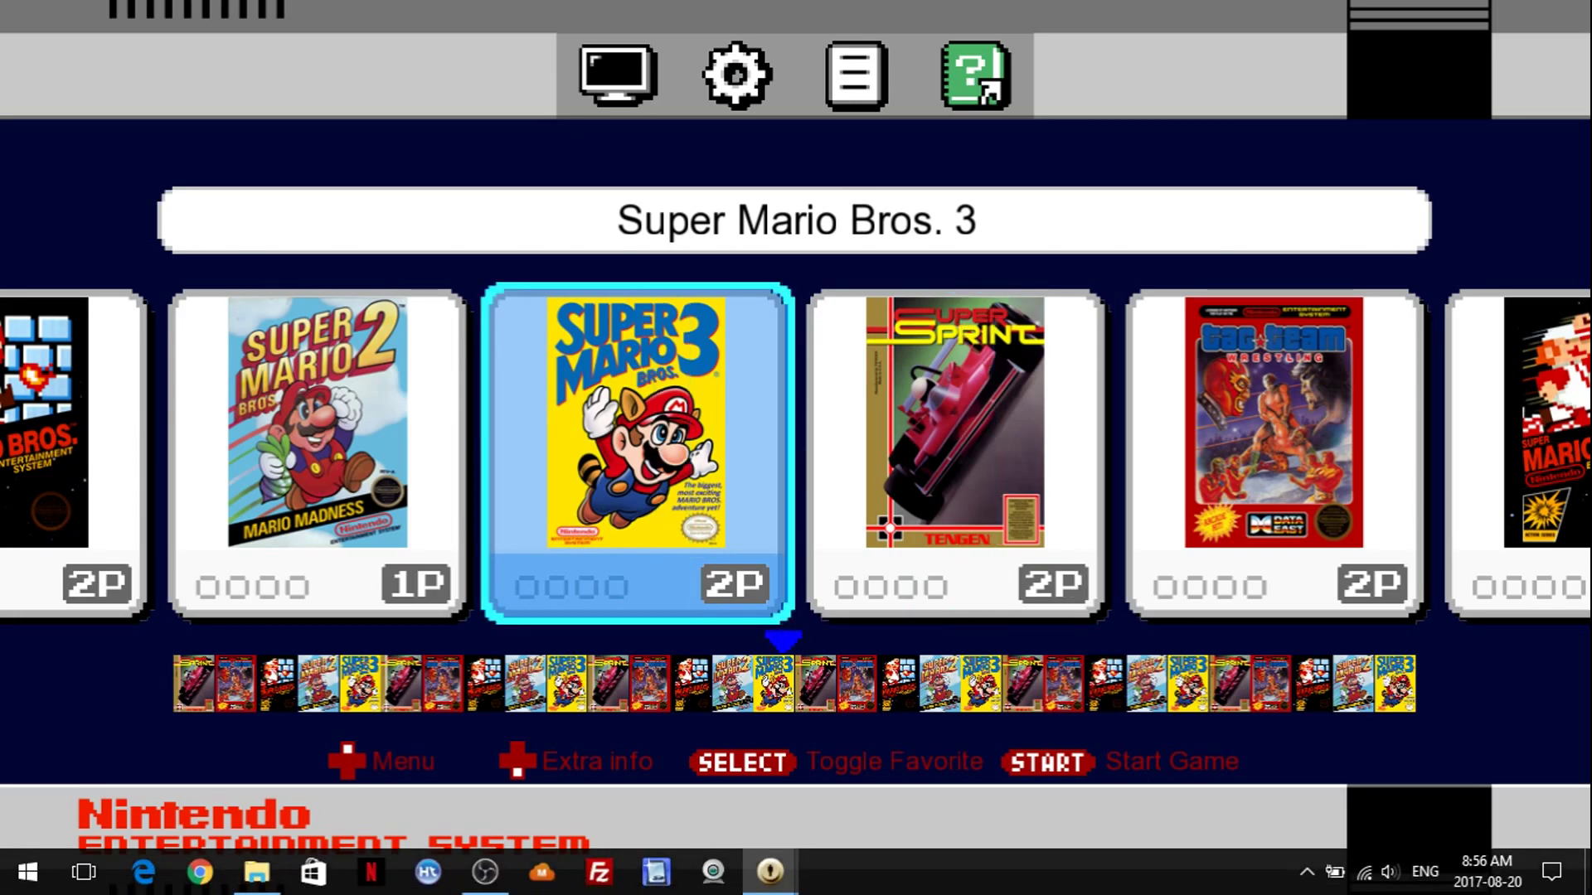